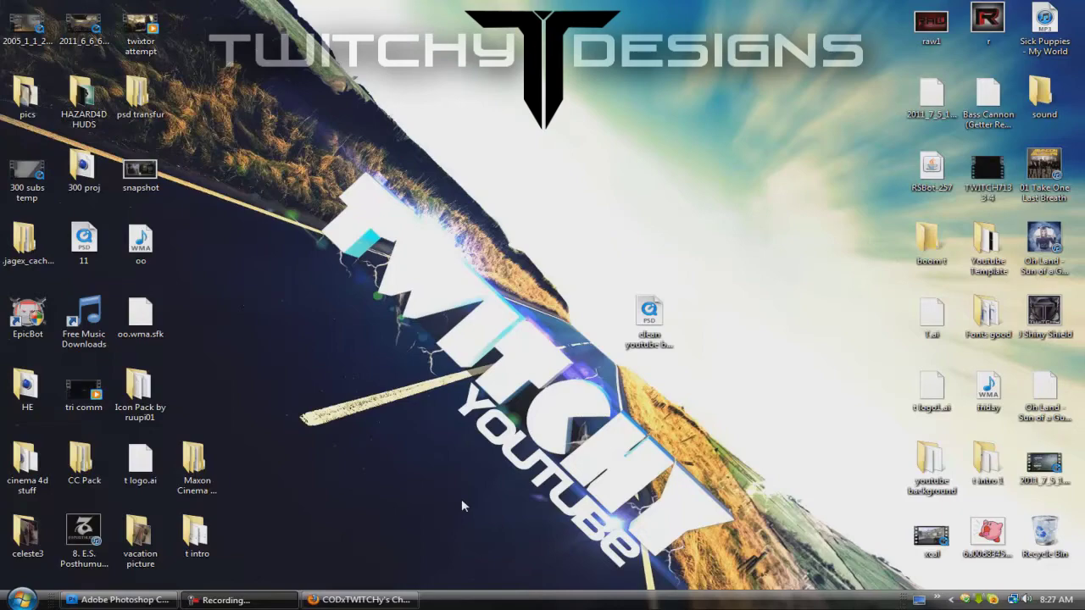
# Restore the Firefox window showing the YouTube channel page
pyautogui.click(398, 600)
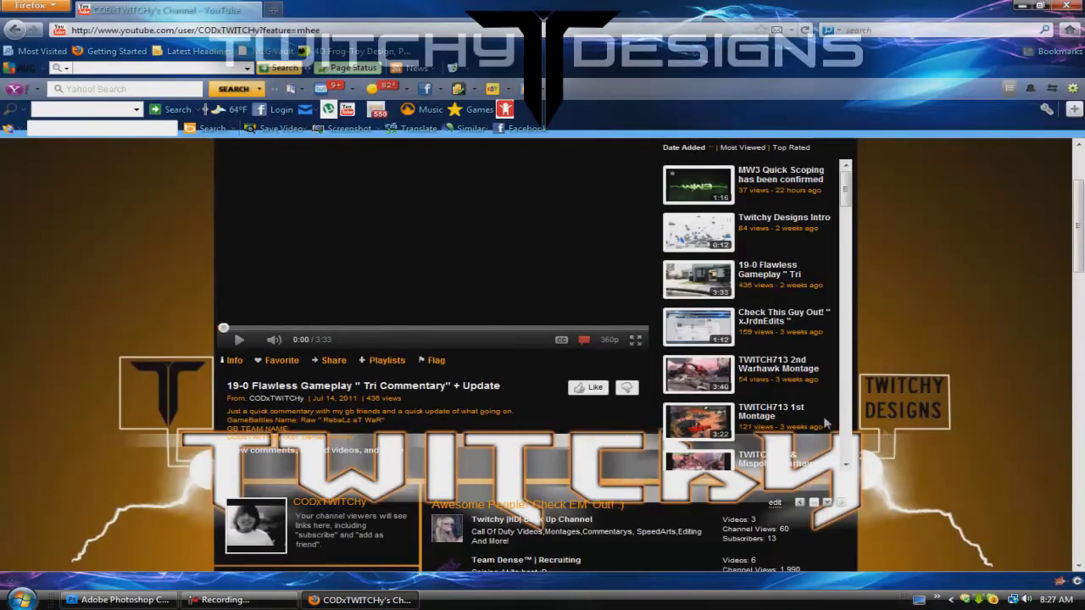
# Scroll through the YouTube channel page and back up, then minimize Firefox
pyautogui.scroll(-3, 930, 430)
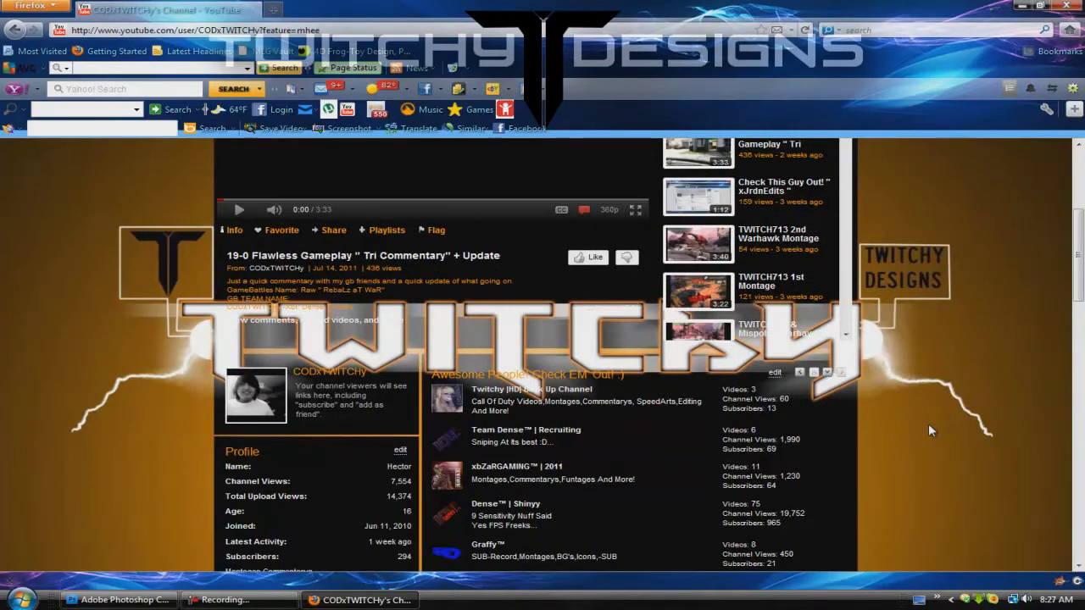
pyautogui.scroll(-5, 928, 423)
pyautogui.scroll(-2, 928, 423)
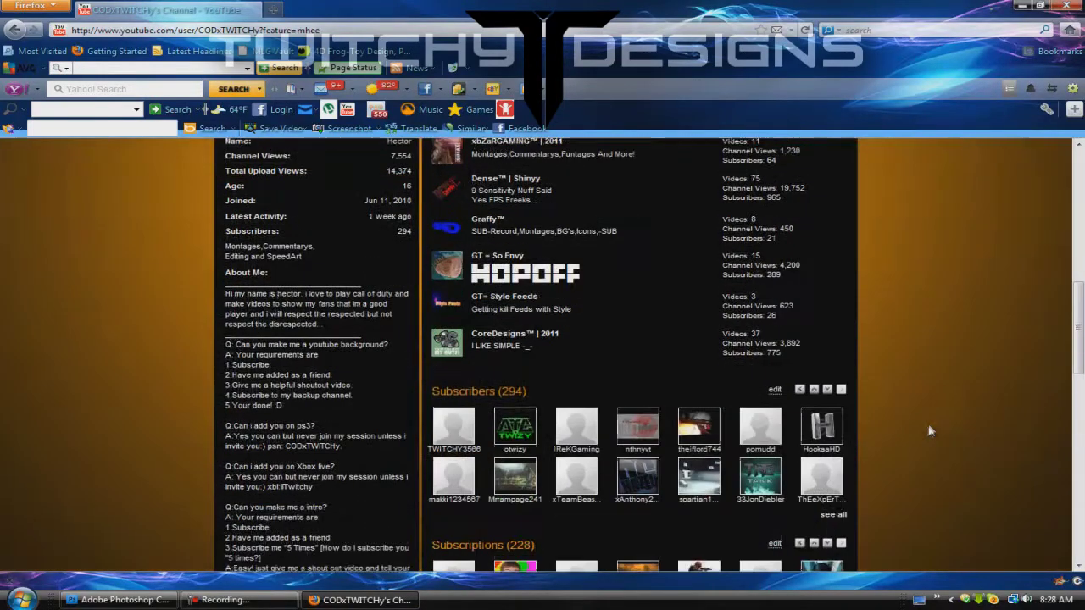
pyautogui.scroll(-2, 926, 425)
pyautogui.scroll(9, 926, 425)
pyautogui.scroll(5, 926, 432)
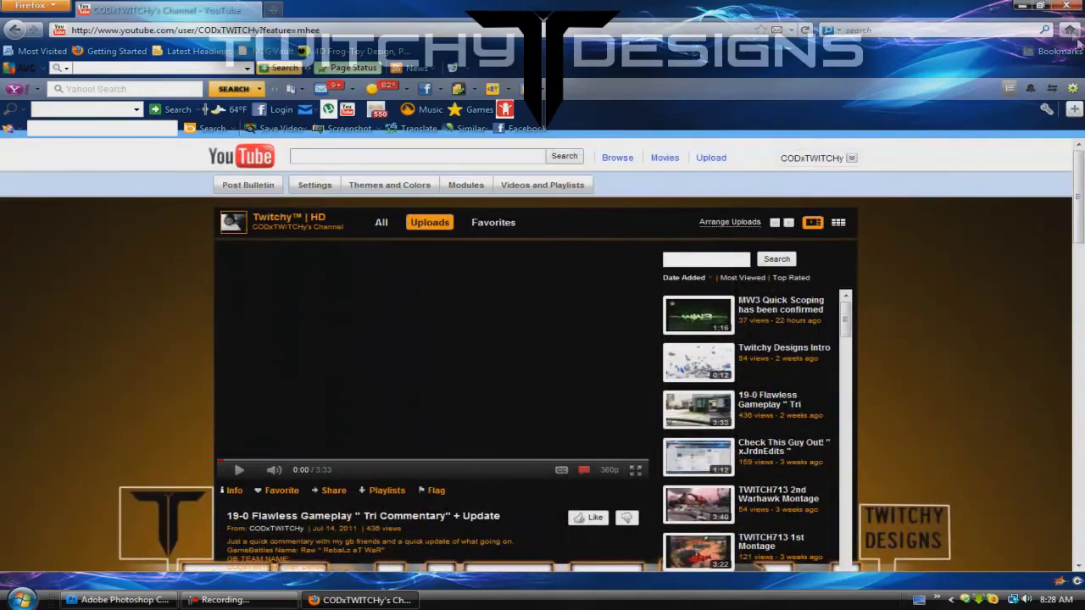
pyautogui.click(1066, 7)
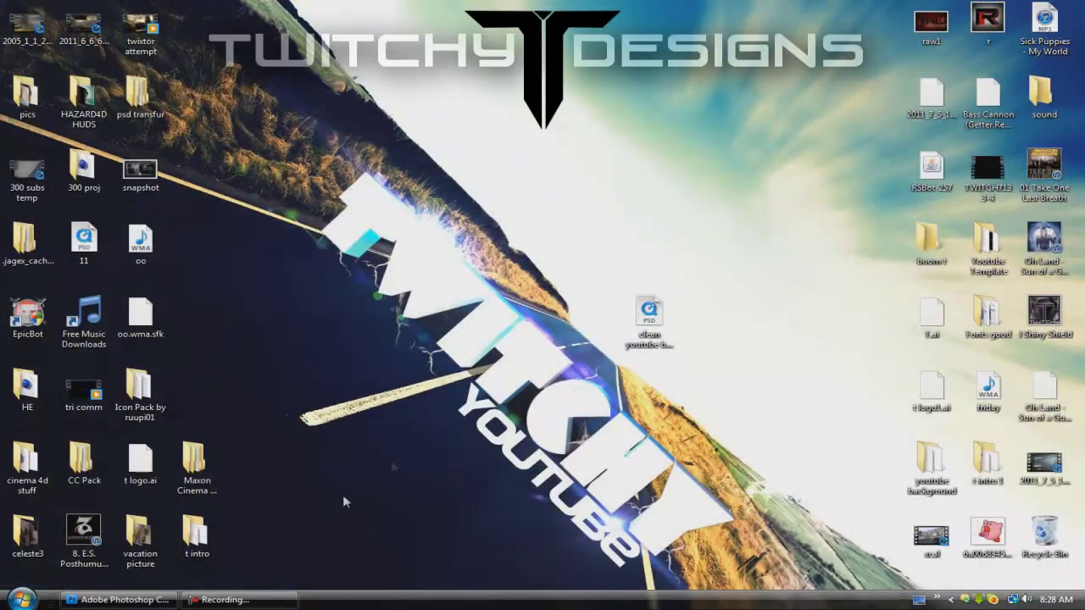
# Switch to Photoshop's youtube background.psd, expand the Layers panel and select the Background layer
pyautogui.click(127, 599)
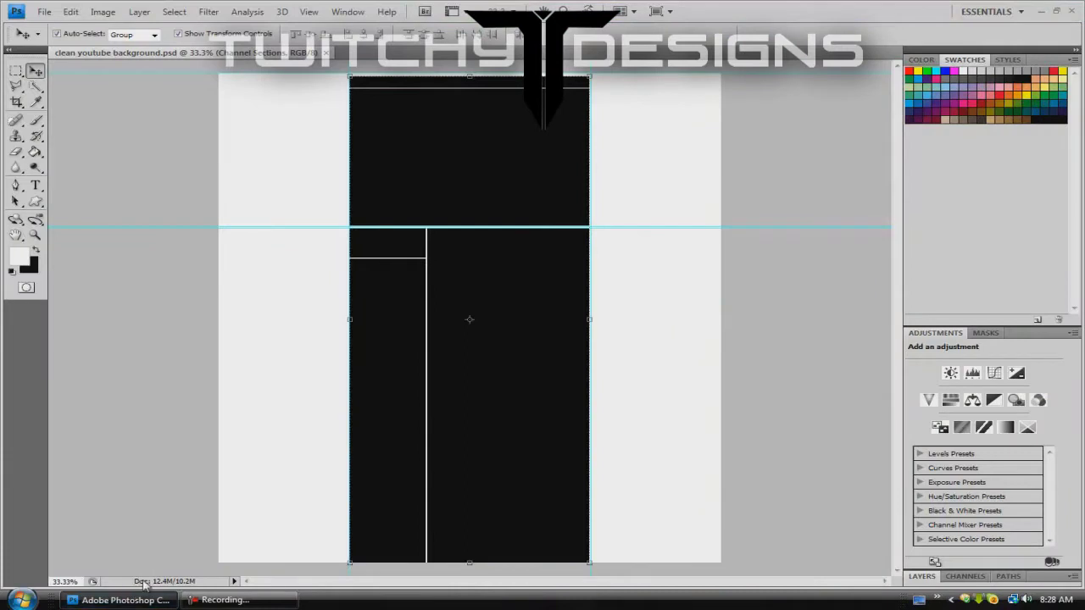
pyautogui.doubleClick(1036, 577)
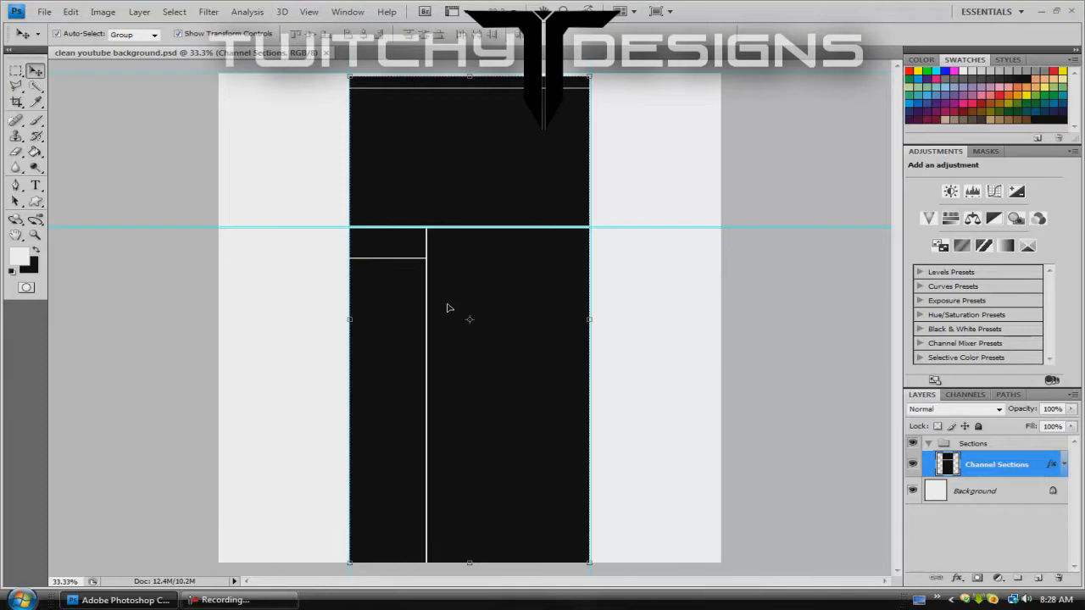
pyautogui.click(985, 485)
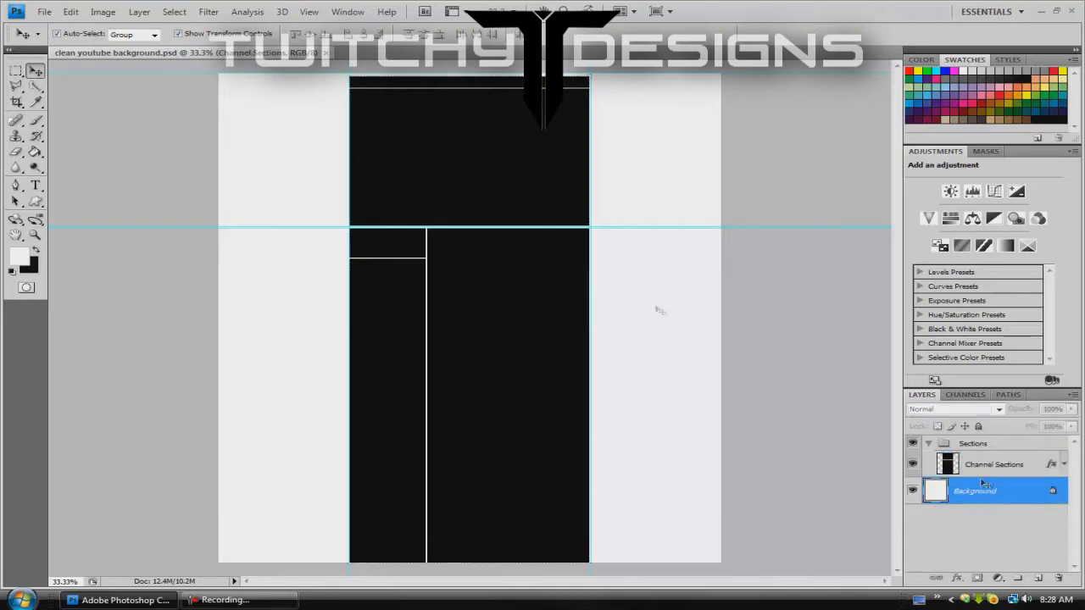
# Add a new Layer 1 and fill the whole canvas with black (000000)
pyautogui.click(140, 12)
pyautogui.moveTo(148, 28)
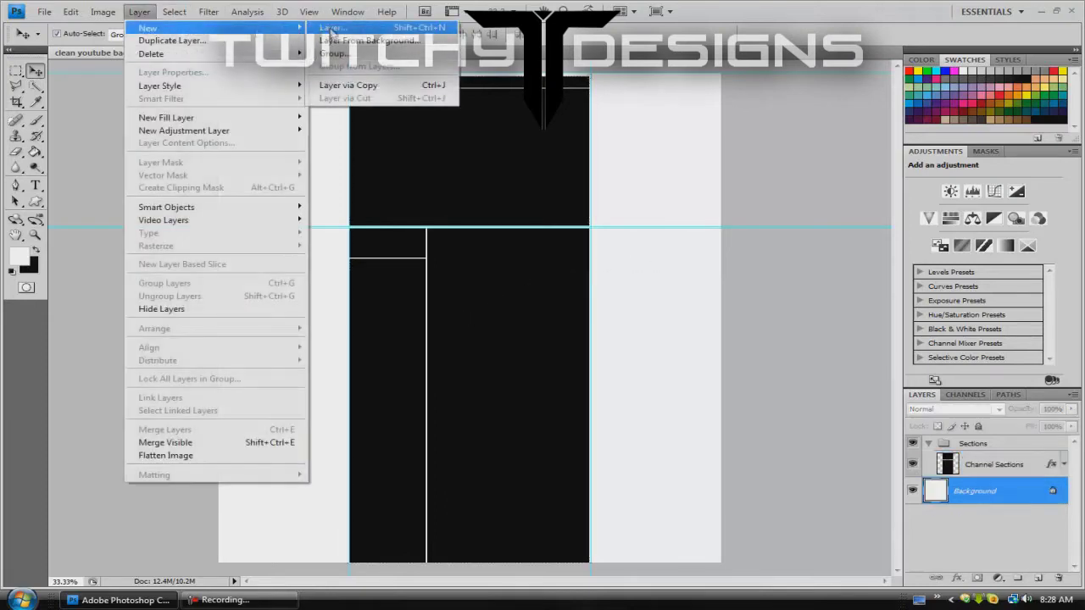
pyautogui.click(331, 28)
pyautogui.click(669, 193)
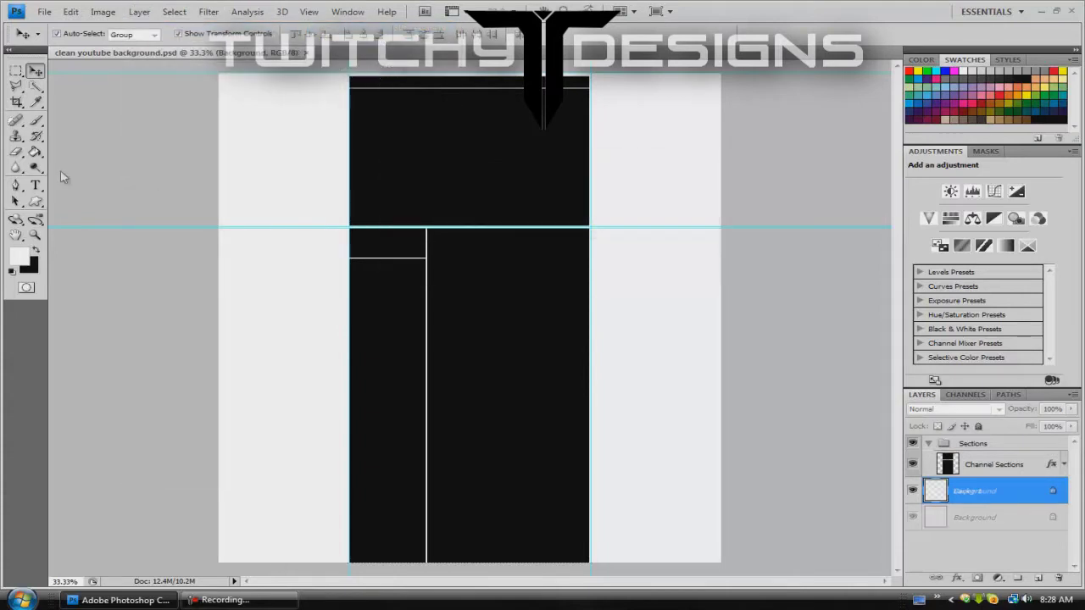
pyautogui.click(21, 256)
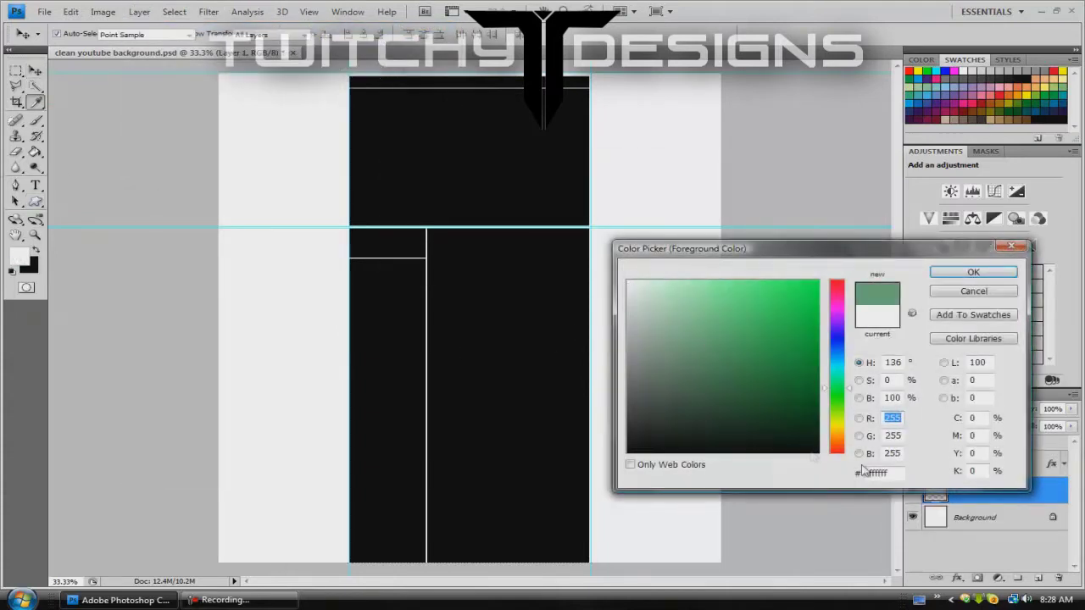
pyautogui.click(877, 472)
pyautogui.write('000000')
pyautogui.click(973, 271)
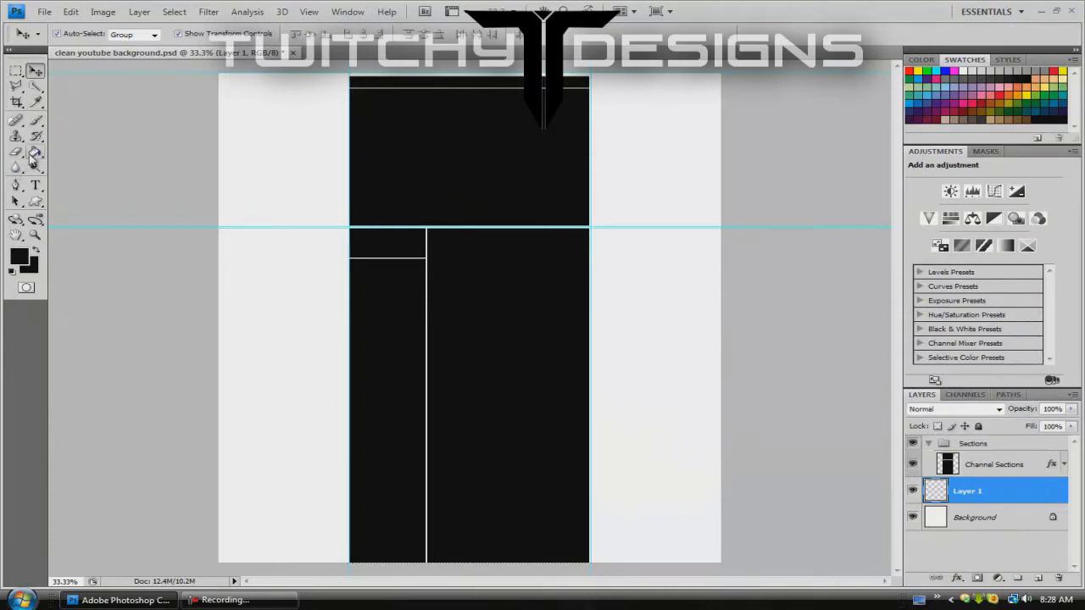
pyautogui.click(34, 153)
pyautogui.click(273, 178)
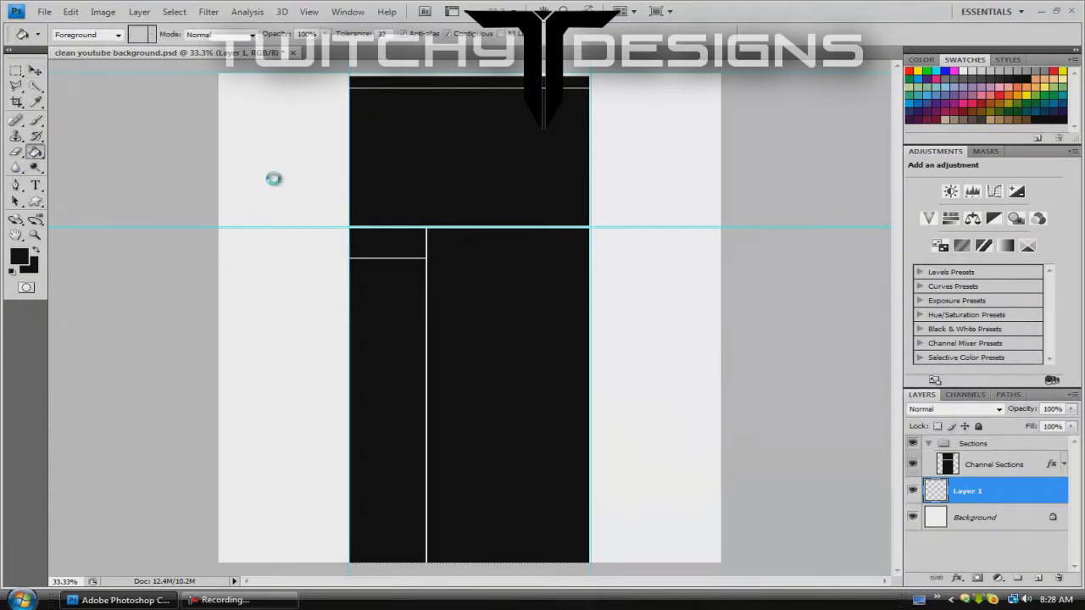
pyautogui.click(565, 112)
# Choose the 300 px soft round brush and enlarge its Master Diameter to 2343 px
pyautogui.click(35, 73)
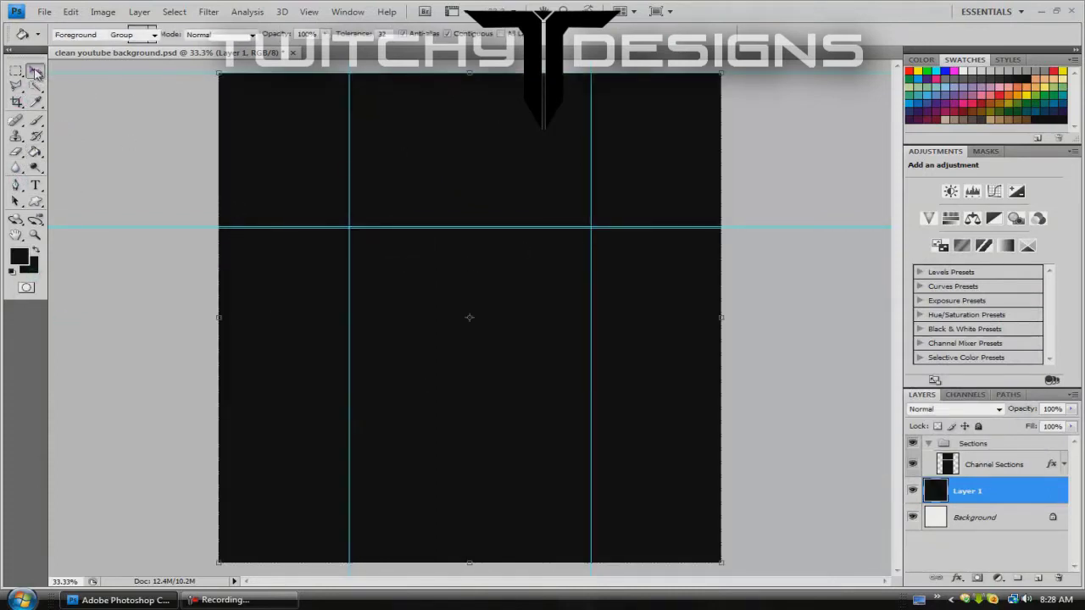
pyautogui.click(36, 120)
pyautogui.click(103, 36)
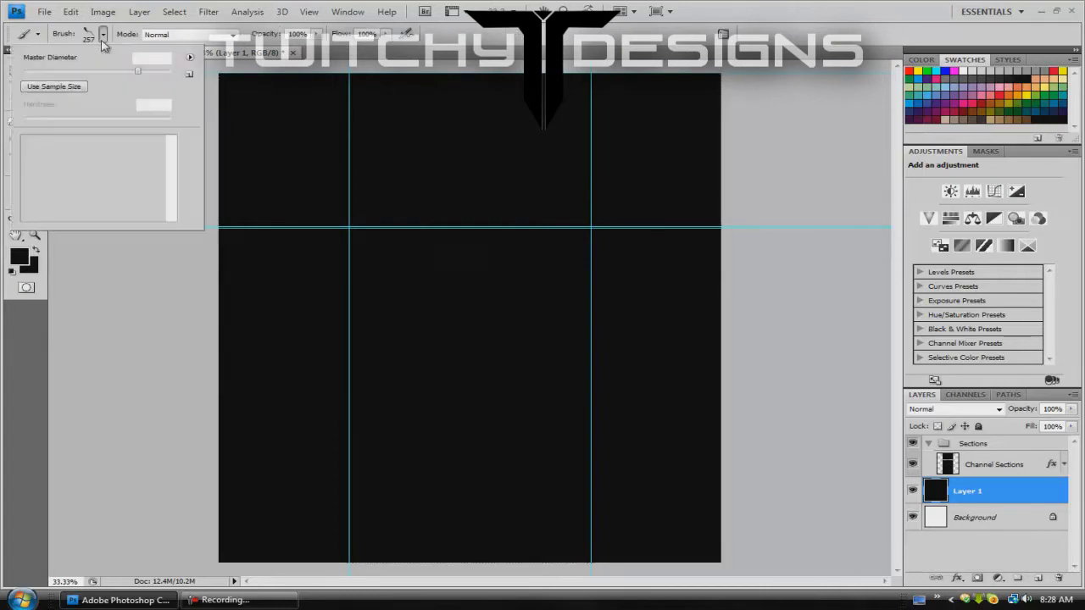
pyautogui.scroll(-10, 127, 178)
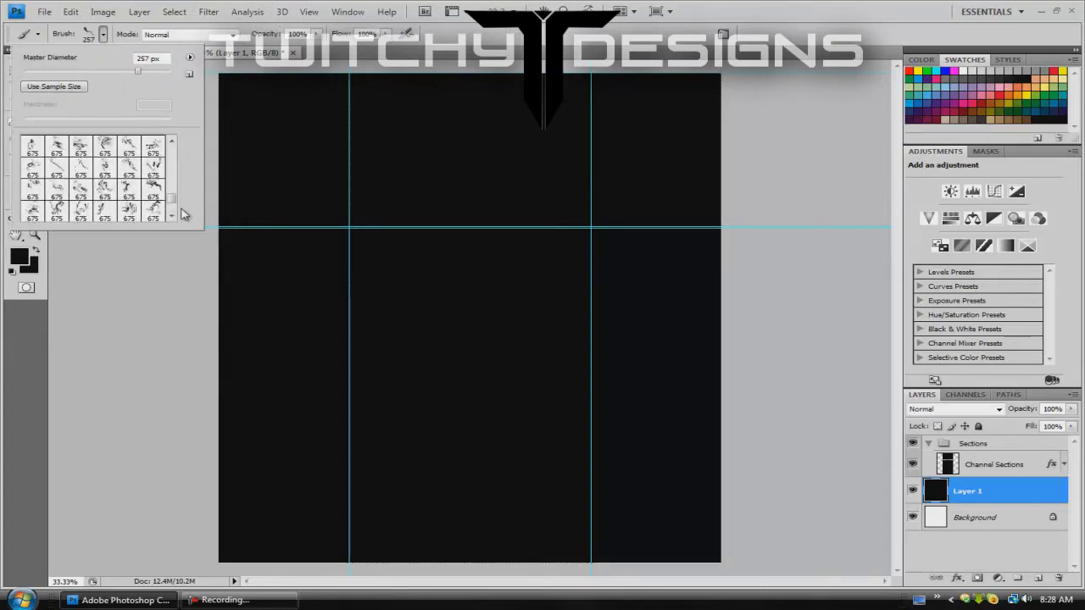
pyautogui.moveTo(172, 198); pyautogui.dragTo(172, 145)
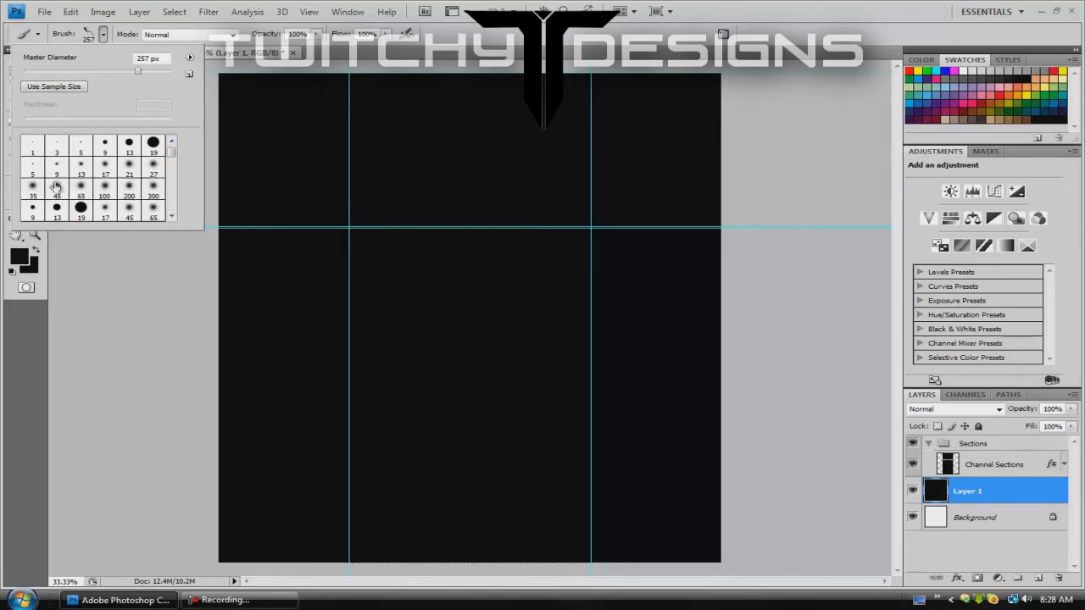
pyautogui.click(154, 188)
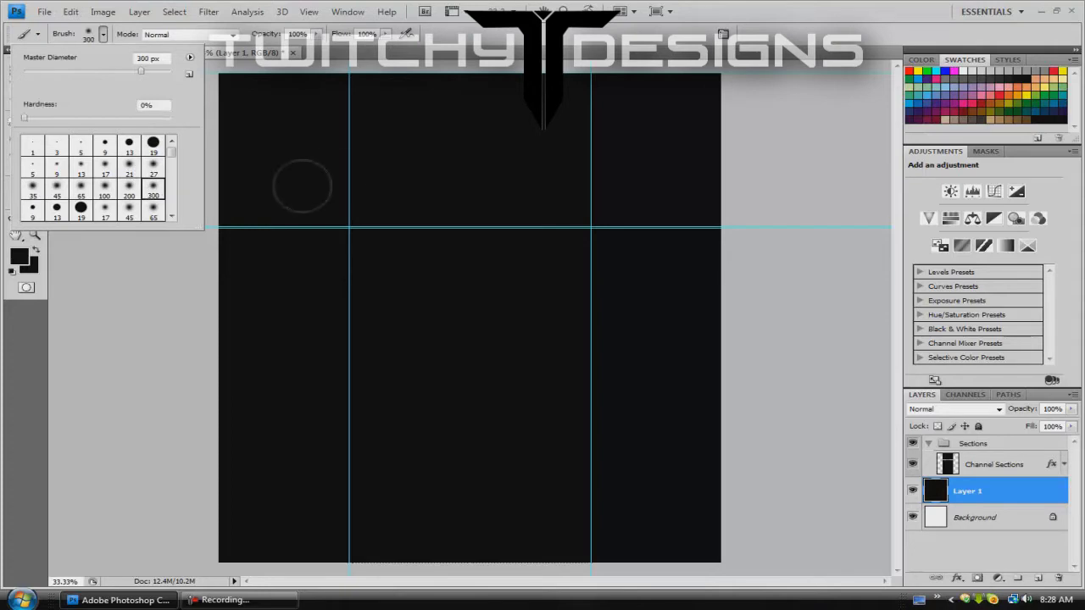
pyautogui.moveTo(140, 72); pyautogui.dragTo(166, 74)
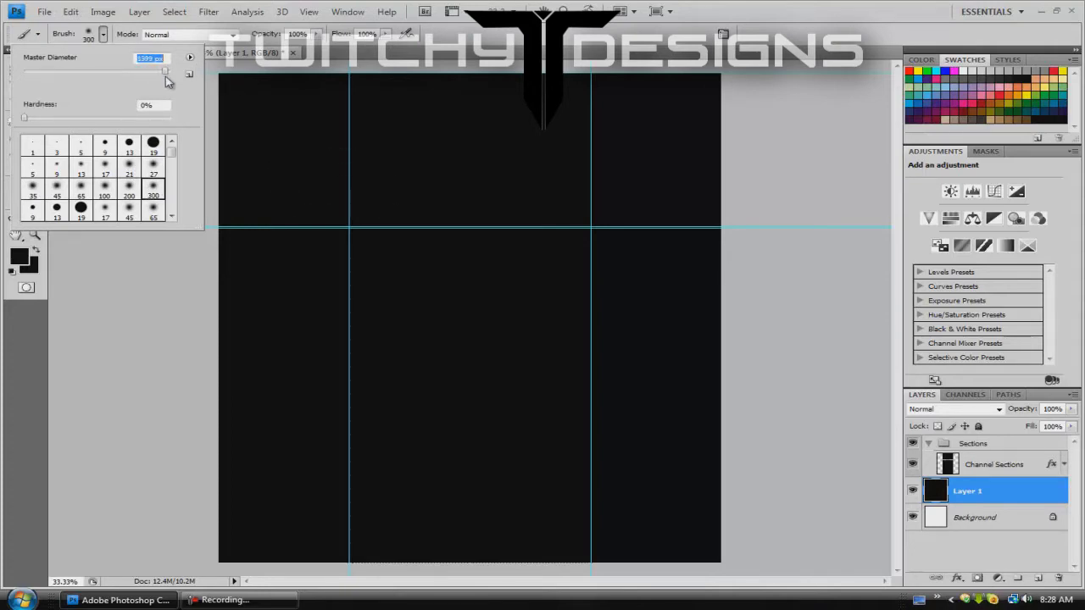
pyautogui.moveTo(167, 81); pyautogui.dragTo(171, 81)
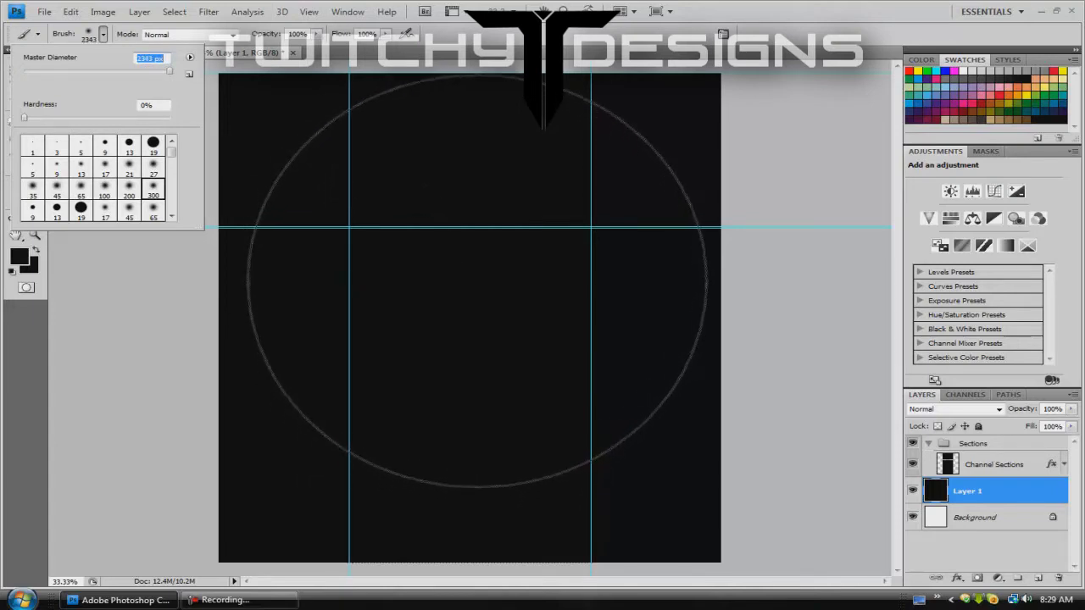
pyautogui.press('Return')
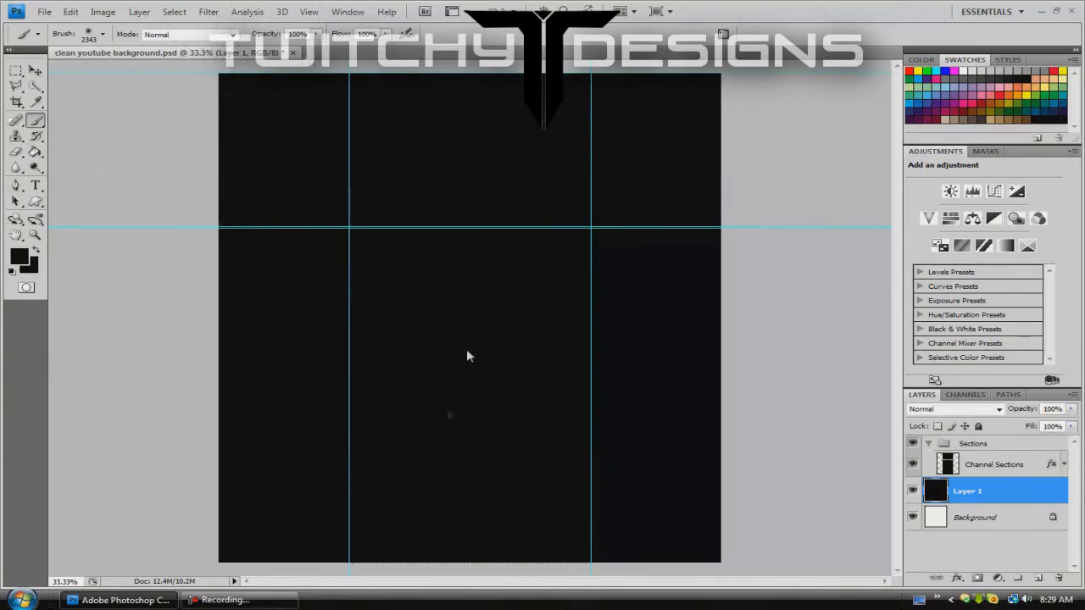
pyautogui.click(70, 11)
# Undo the last stroke, set foreground to green 00ff42, and paint soft glows along both canvas sides
pyautogui.click(95, 29)
pyautogui.click(15, 267)
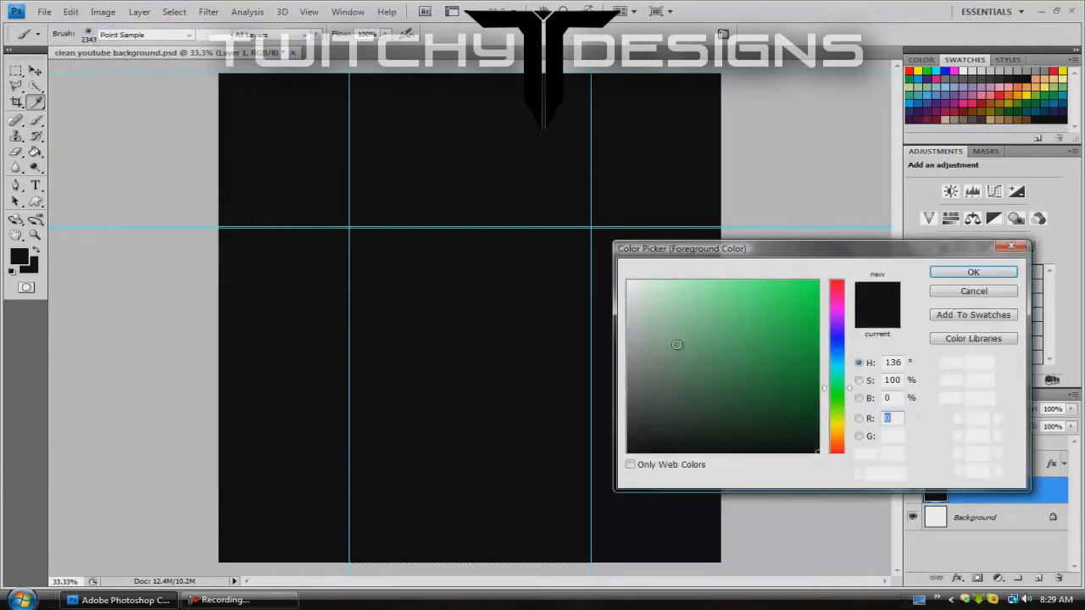
pyautogui.moveTo(678, 346); pyautogui.dragTo(911, 257)
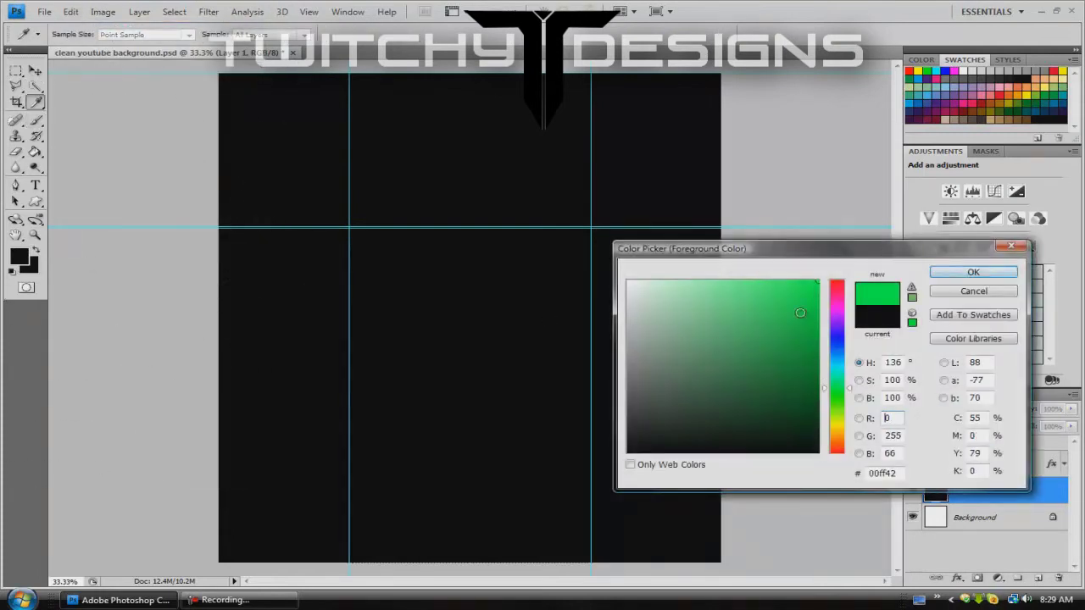
pyautogui.click(954, 273)
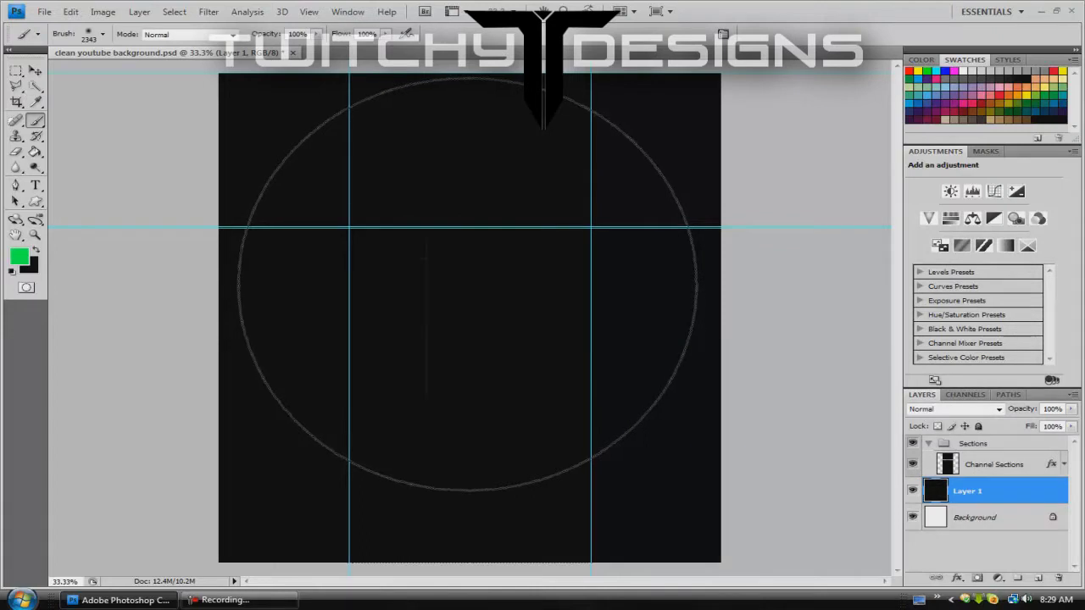
pyautogui.click(468, 284)
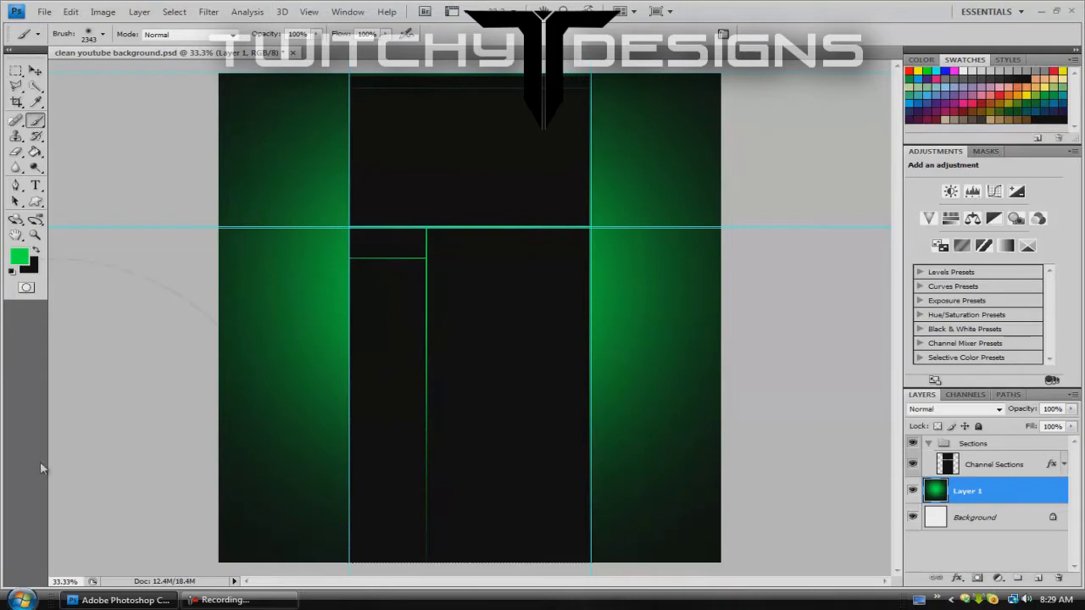
pyautogui.click(36, 71)
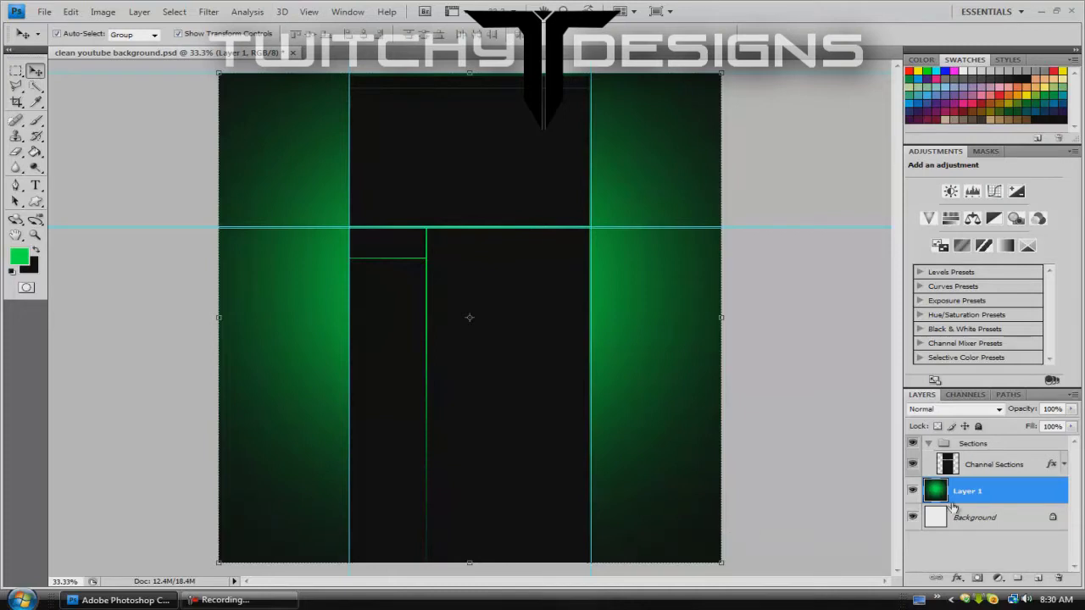
pyautogui.click(34, 185)
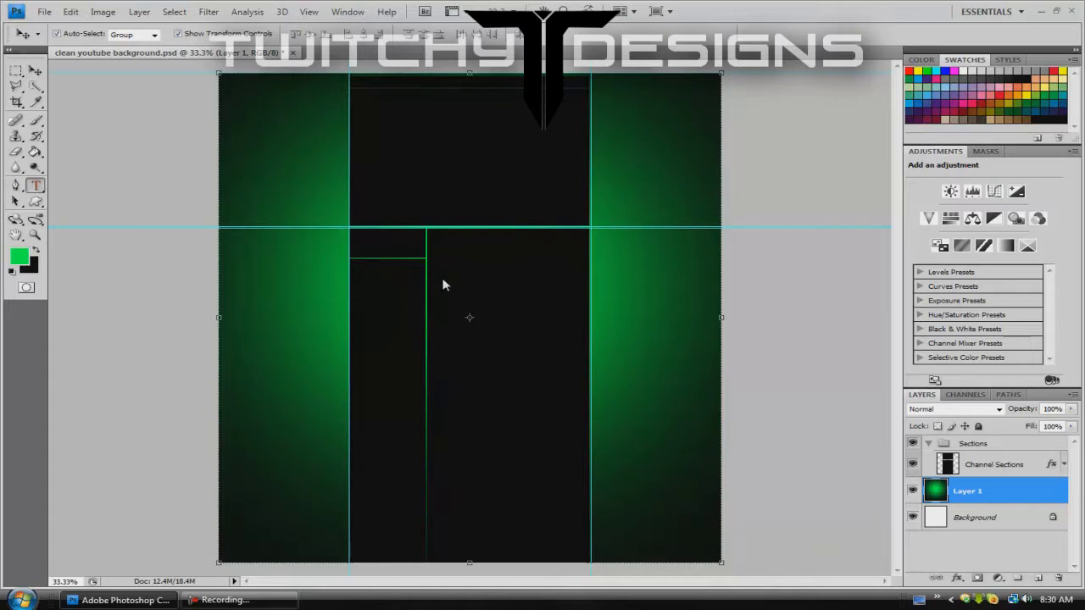
# Make the TWITCHY text white and drag Channel Sections below the Twitchy layer
pyautogui.click(422, 210)
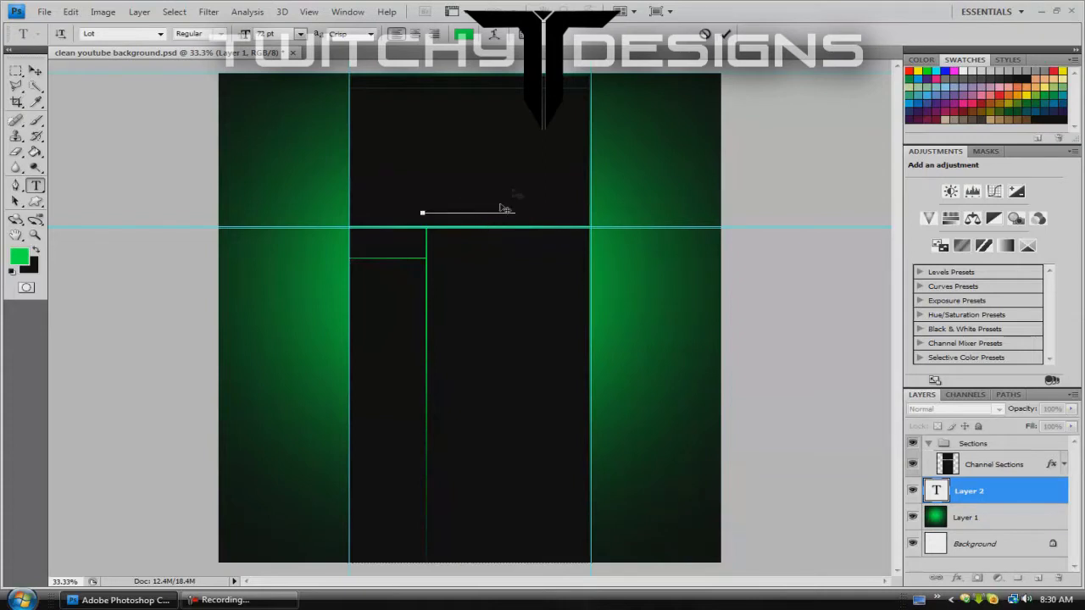
pyautogui.moveTo(513, 208); pyautogui.dragTo(243, 150)
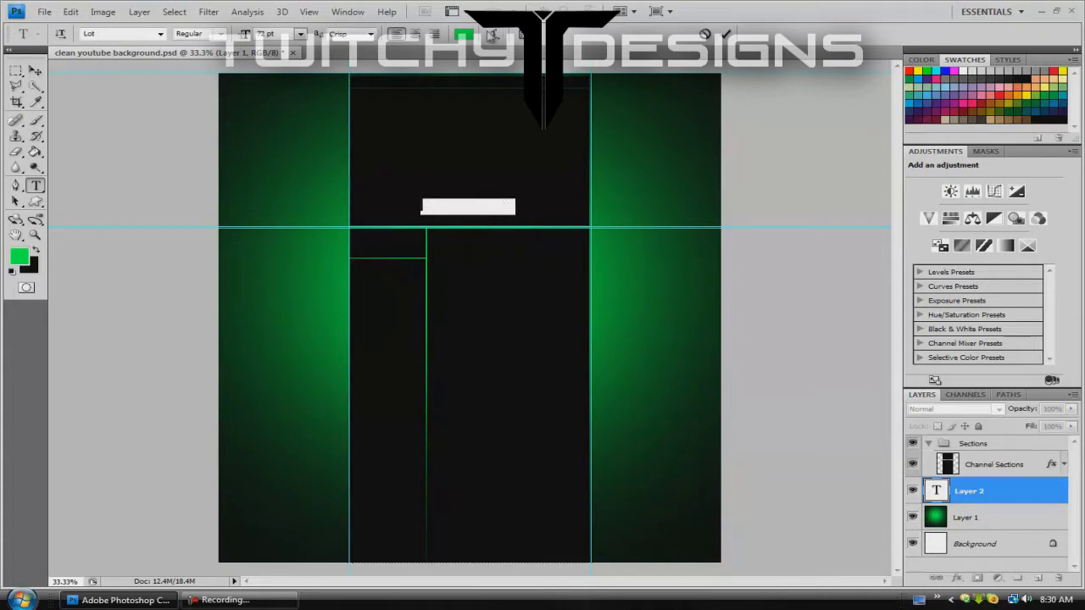
pyautogui.click(465, 34)
pyautogui.click(628, 282)
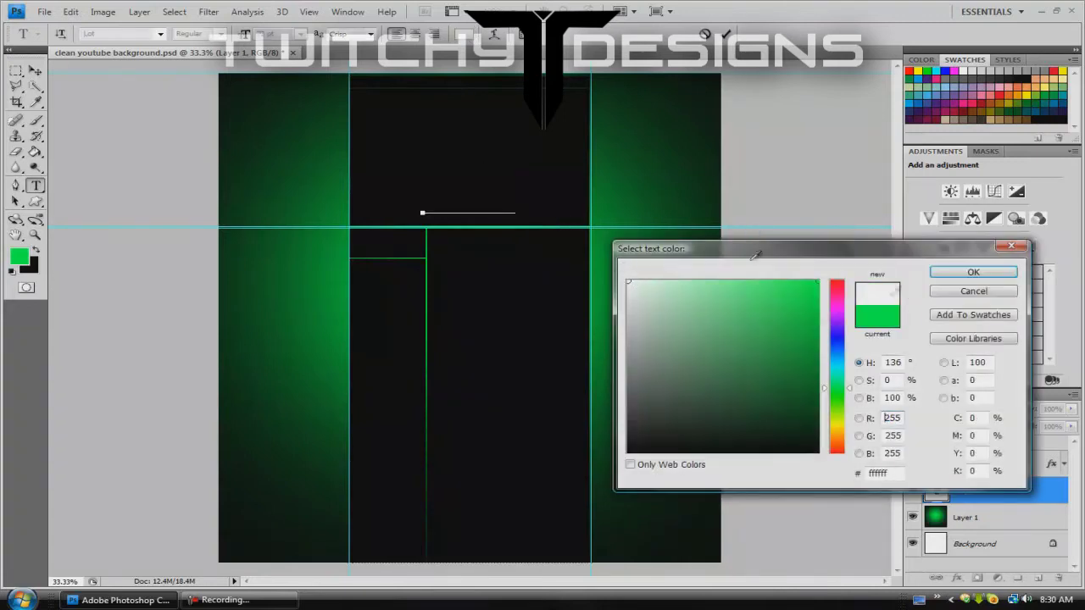
pyautogui.click(986, 272)
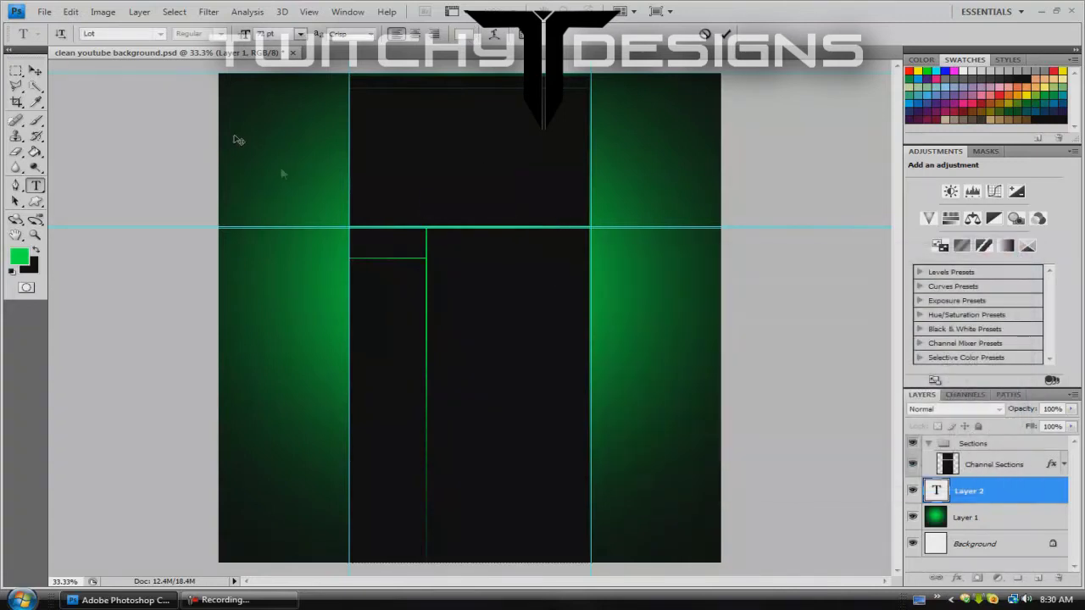
pyautogui.click(34, 73)
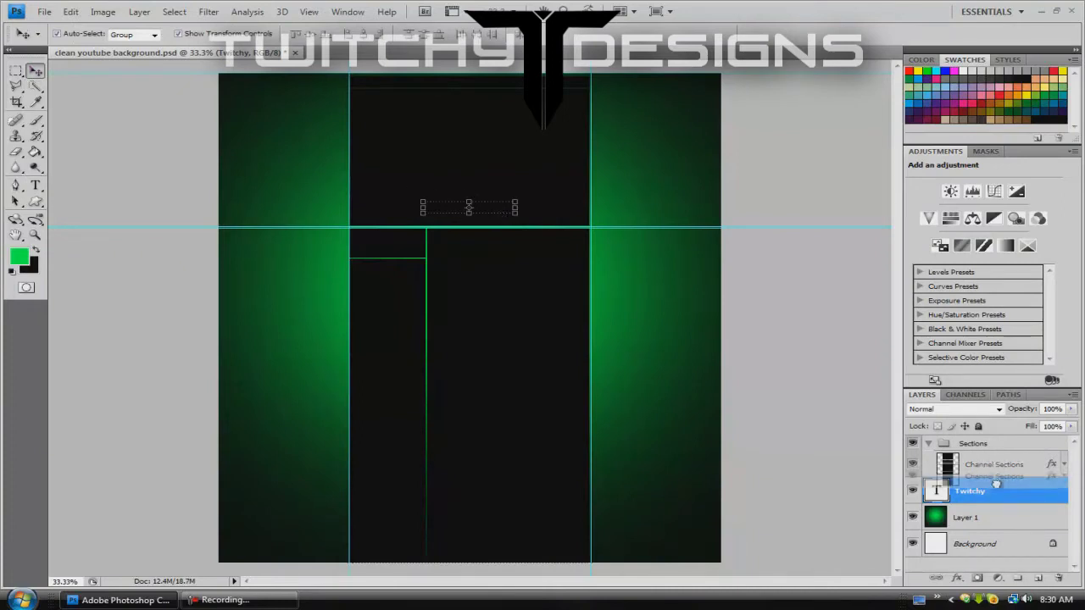
pyautogui.moveTo(983, 456); pyautogui.dragTo(994, 511)
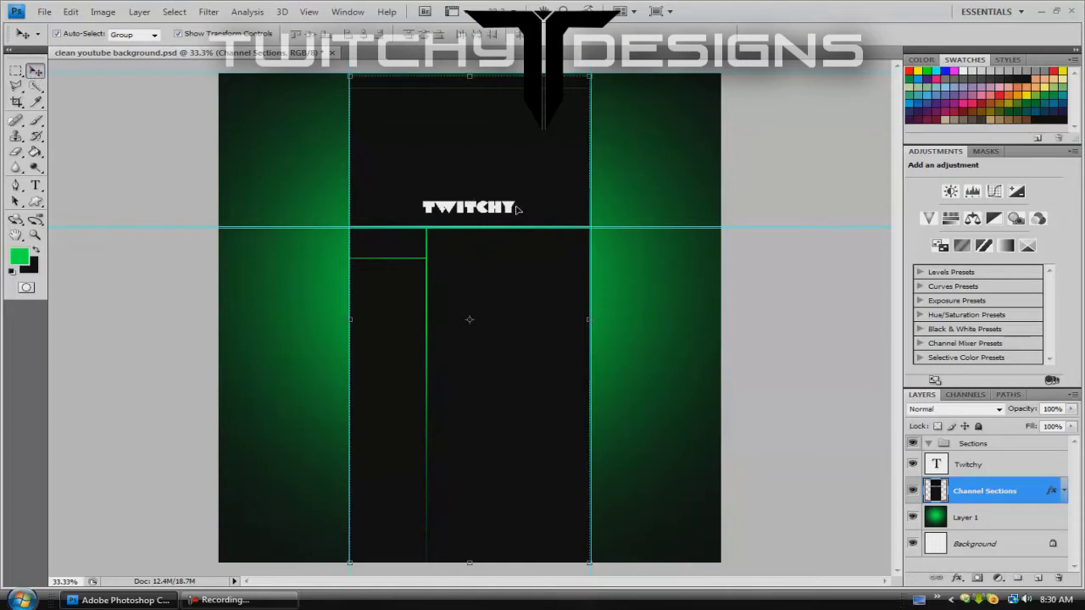
# Scale the TWITCHY title to about 260% and center it over the dark column above the guide
pyautogui.click(971, 468)
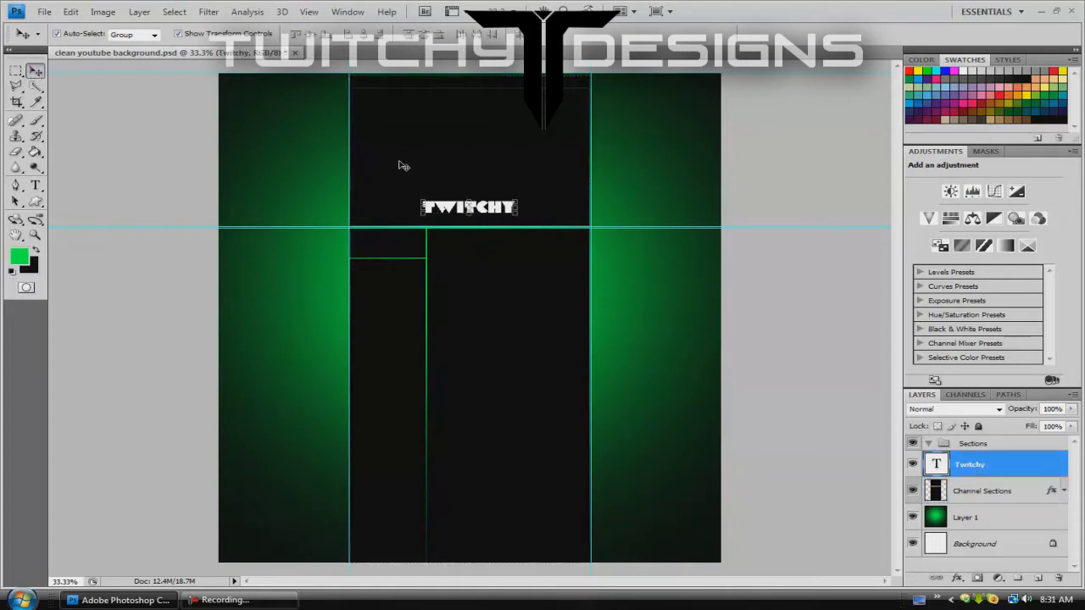
pyautogui.moveTo(519, 199); pyautogui.dragTo(667, 179)
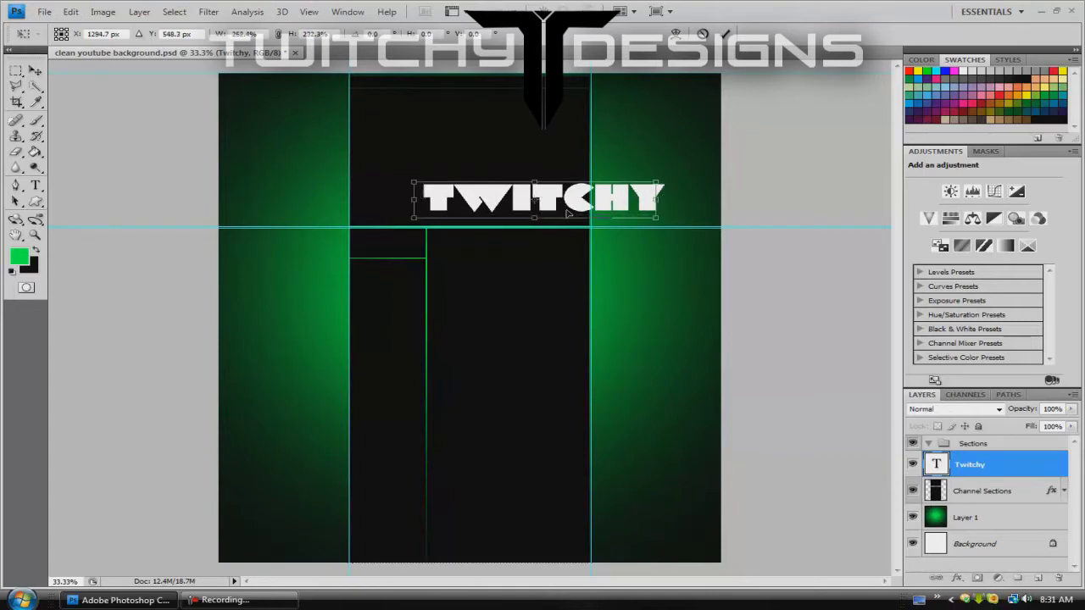
pyautogui.moveTo(645, 193); pyautogui.dragTo(553, 210)
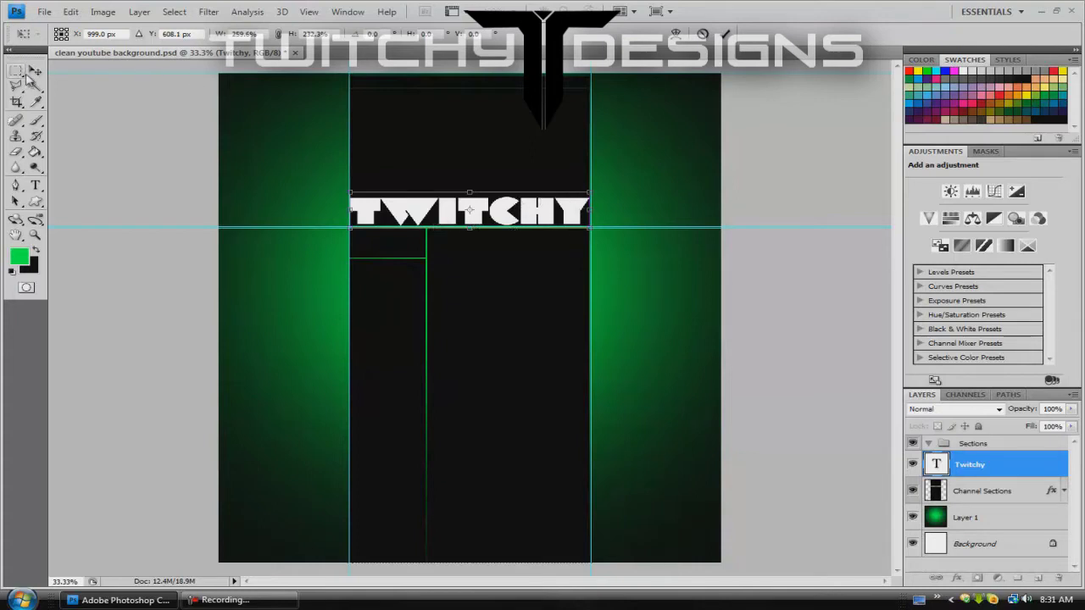
pyautogui.click(35, 71)
pyautogui.click(434, 217)
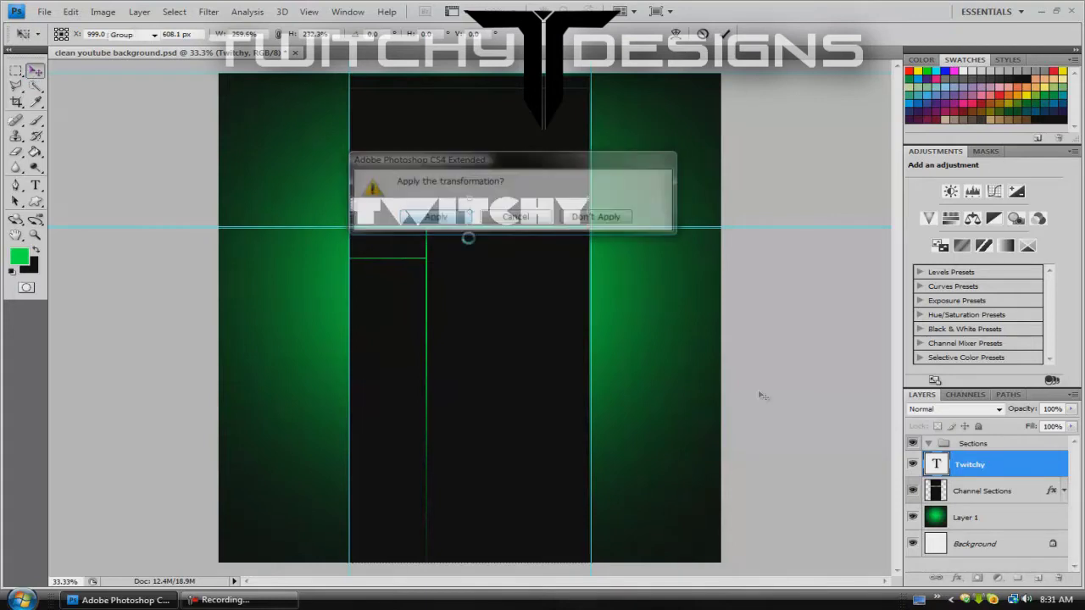
# Enable a Gradient Overlay on the Twitchy layer and open its gradient for editing
pyautogui.rightClick(1008, 477)
pyautogui.press('Escape')
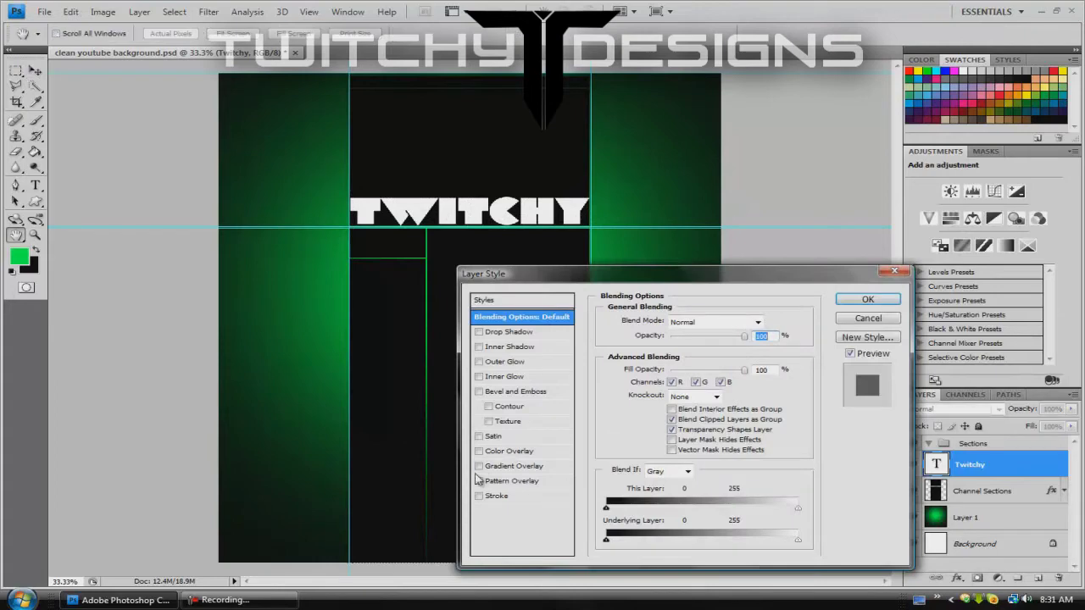
pyautogui.click(479, 466)
pyautogui.click(515, 466)
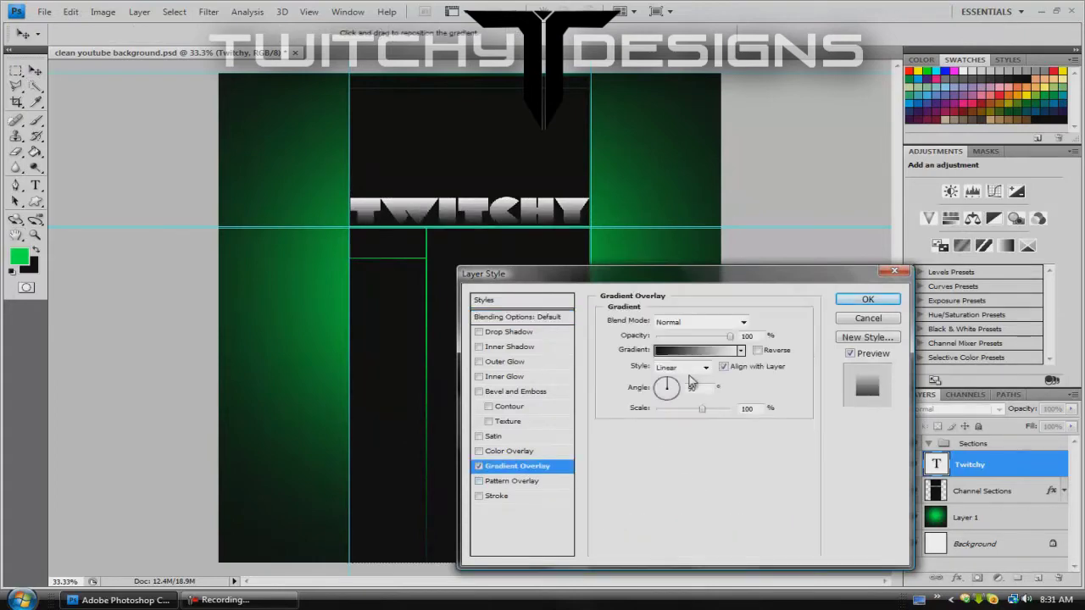
pyautogui.click(675, 352)
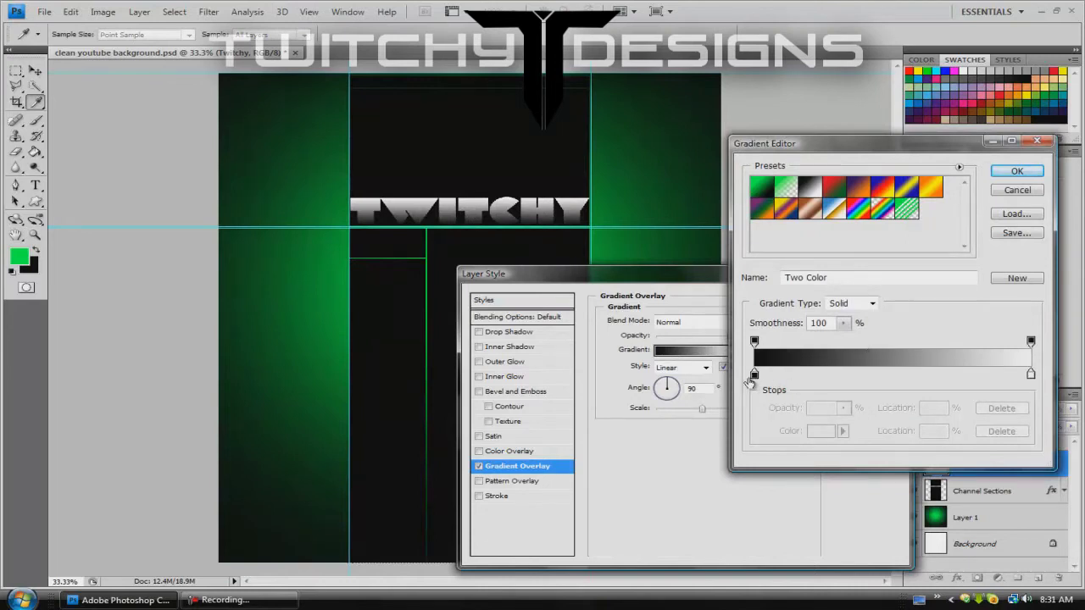
# Edit the gradient to a light left stop and light grey middle stop, and accept it
pyautogui.moveTo(755, 376); pyautogui.dragTo(888, 377)
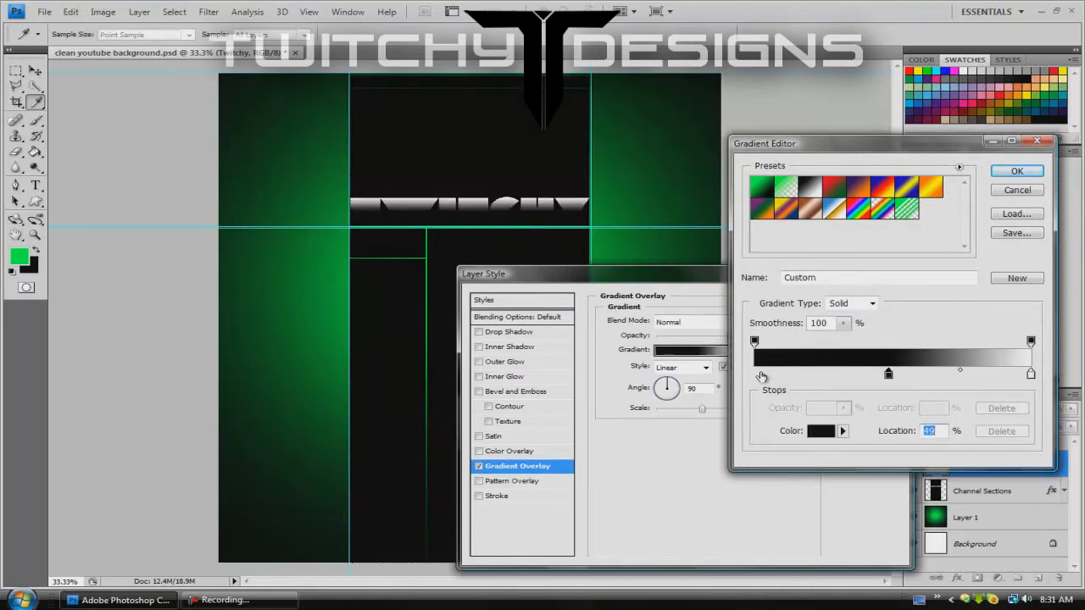
pyautogui.doubleClick(761, 376)
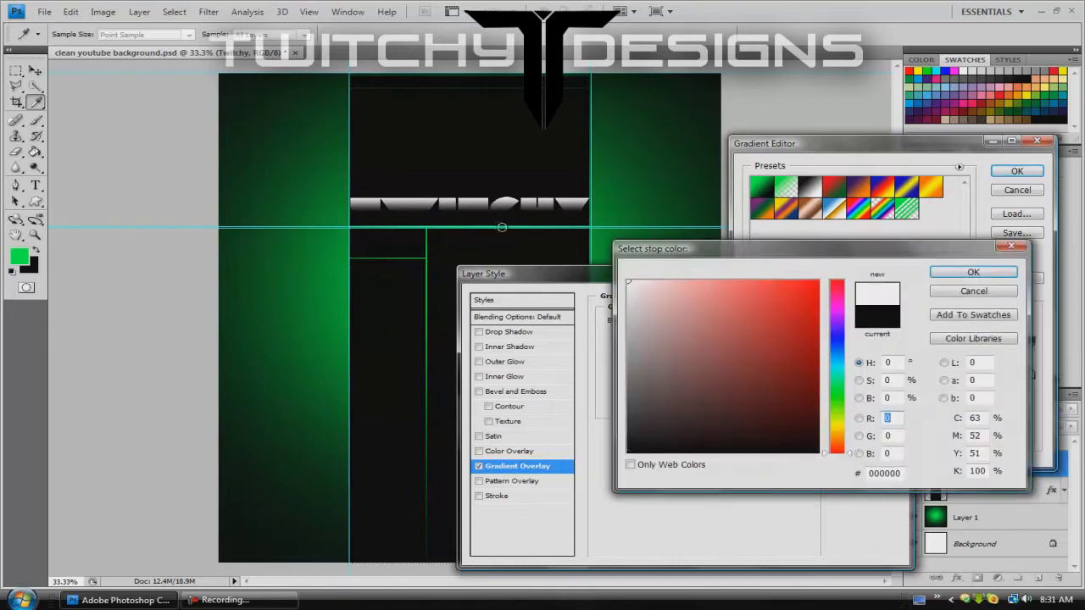
pyautogui.click(502, 227)
pyautogui.click(990, 273)
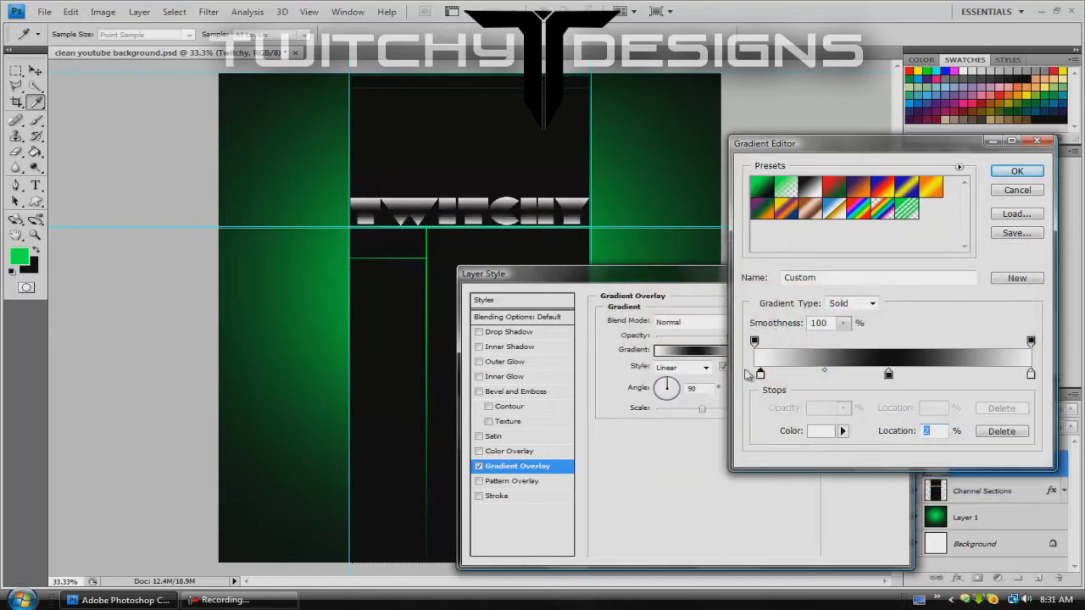
pyautogui.moveTo(761, 375); pyautogui.dragTo(754, 375)
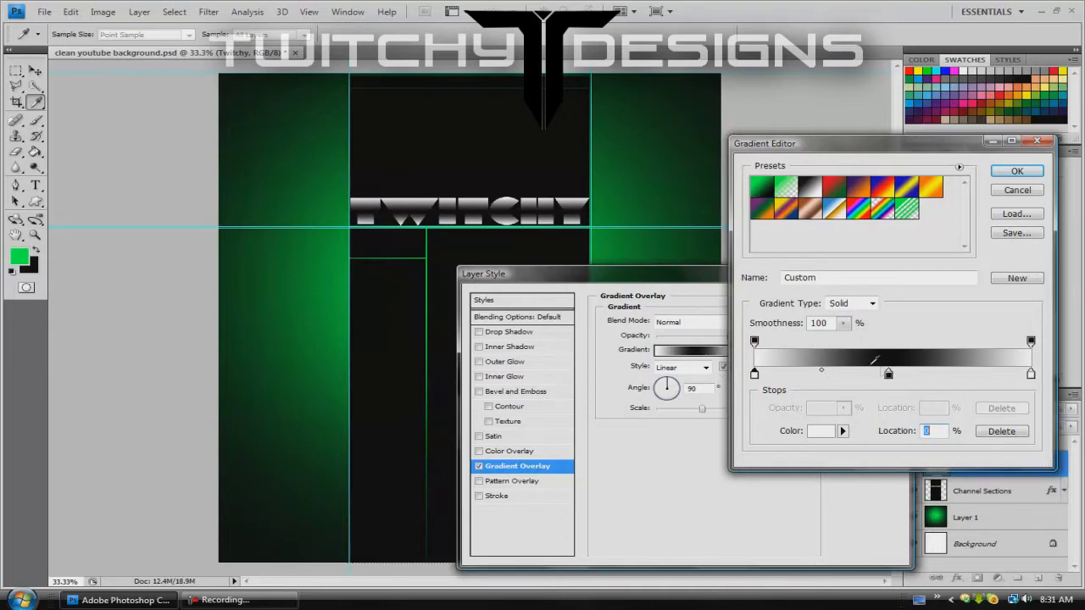
pyautogui.doubleClick(889, 375)
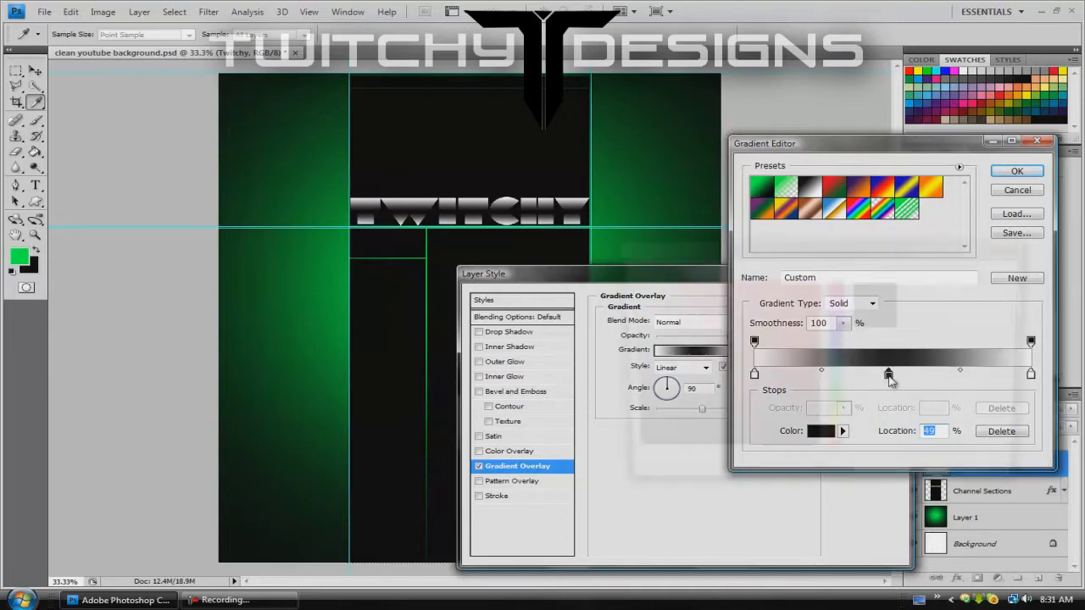
pyautogui.moveTo(723, 343); pyautogui.dragTo(623, 315)
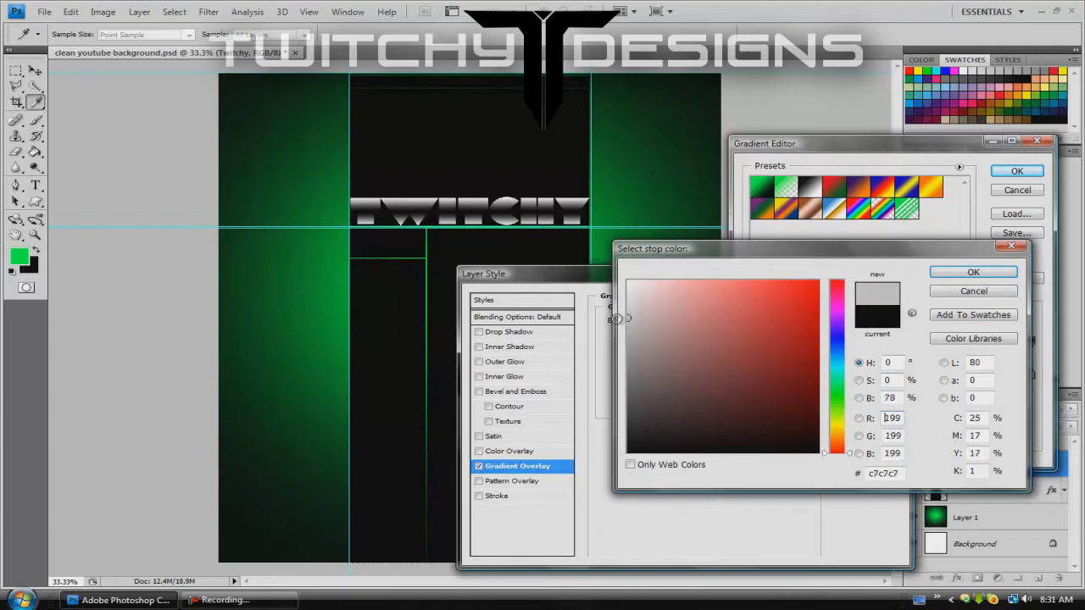
pyautogui.click(966, 273)
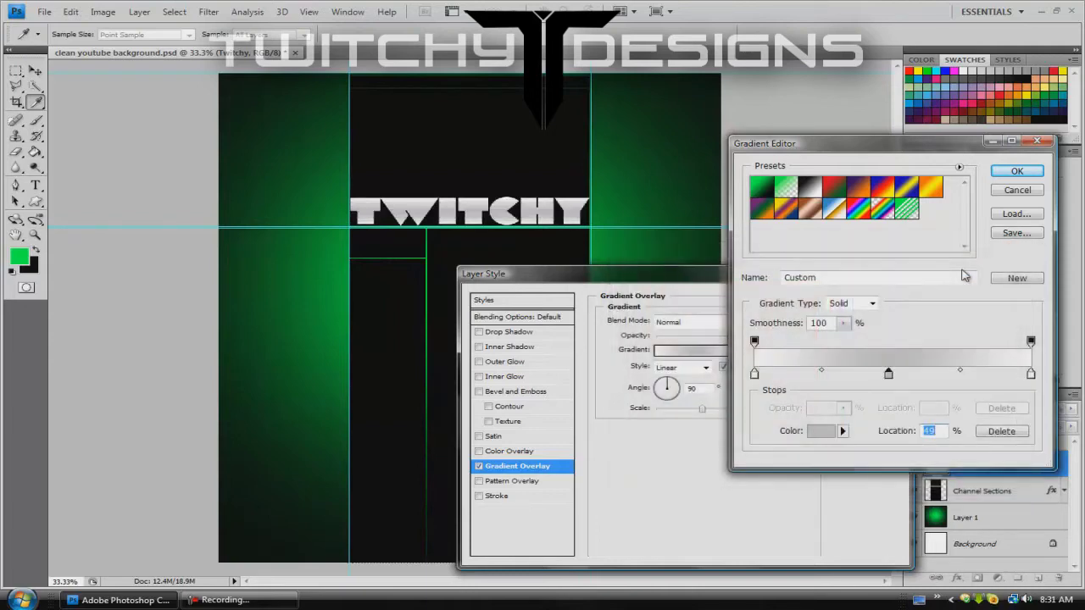
pyautogui.click(1007, 174)
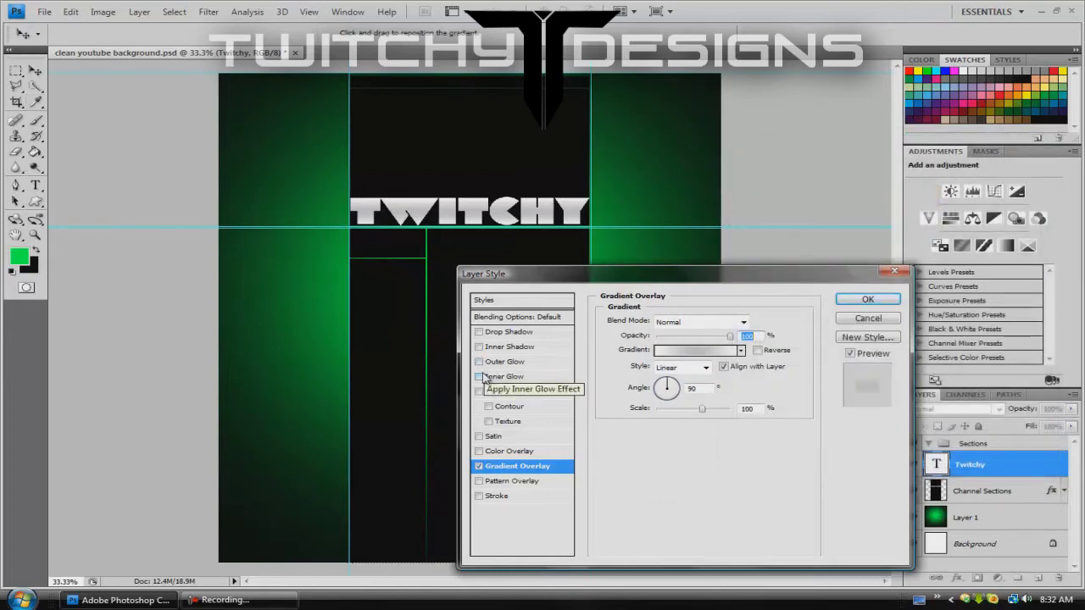
# Enable Outer Glow on the TWITCHY text with a bright green glow colour
pyautogui.click(479, 362)
pyautogui.click(506, 362)
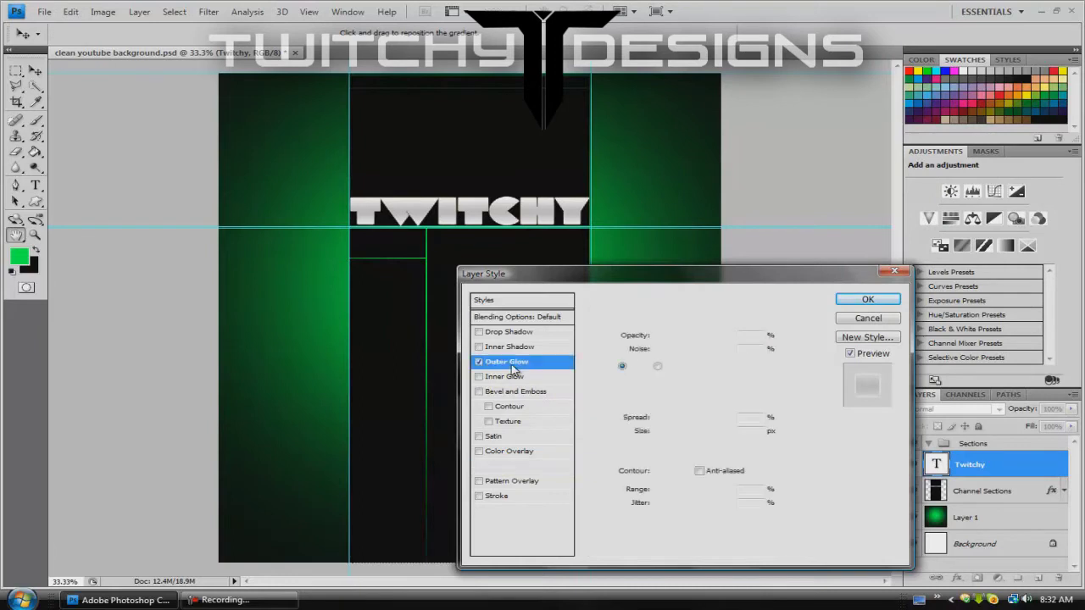
pyautogui.click(630, 364)
pyautogui.moveTo(738, 347); pyautogui.dragTo(844, 262)
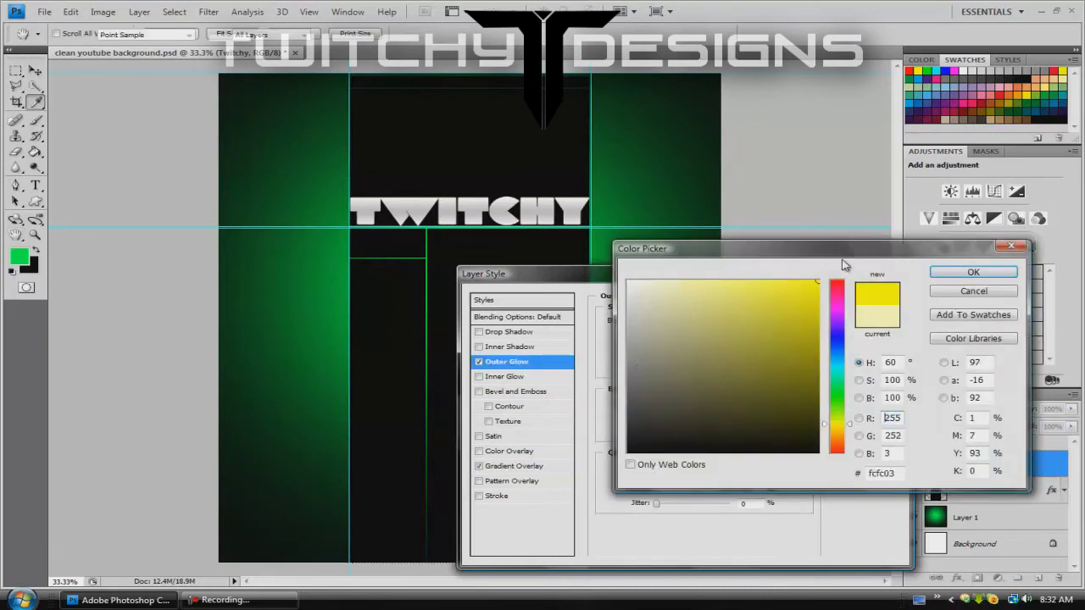
pyautogui.click(837, 387)
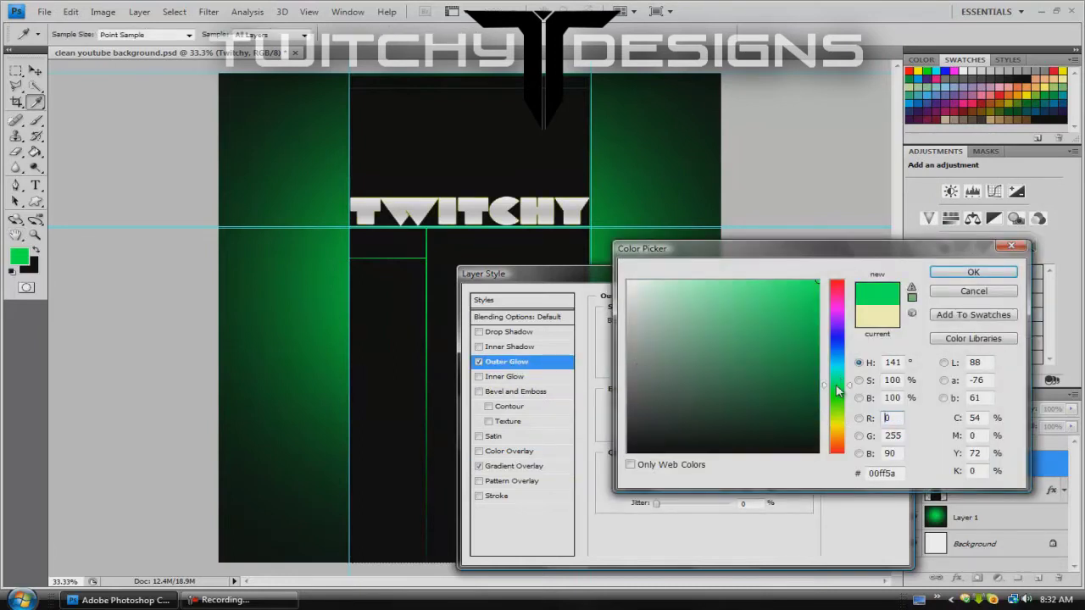
pyautogui.moveTo(837, 390); pyautogui.dragTo(837, 397)
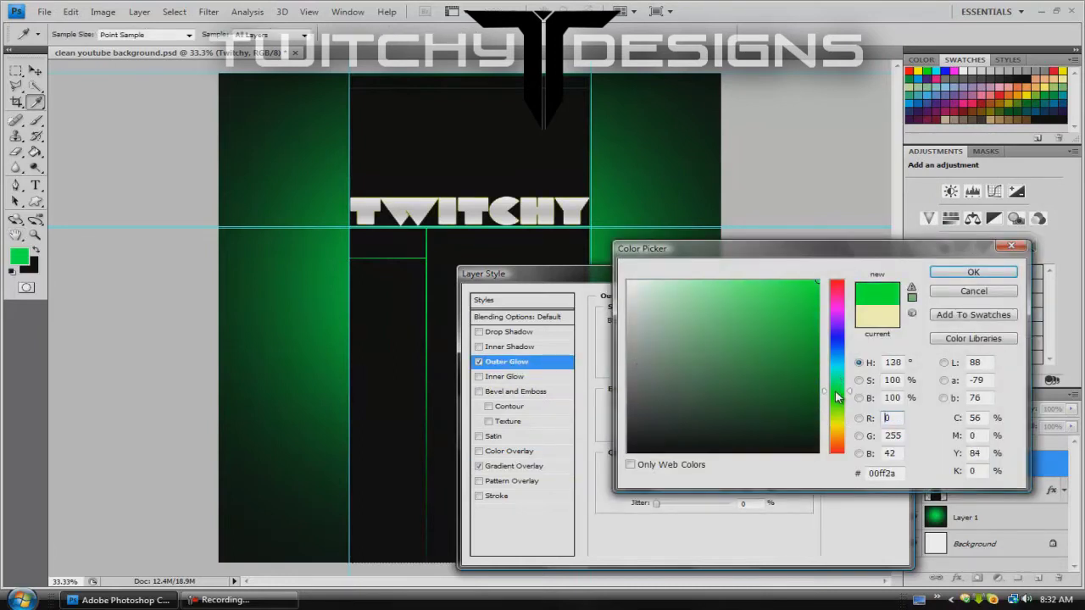
pyautogui.click(955, 273)
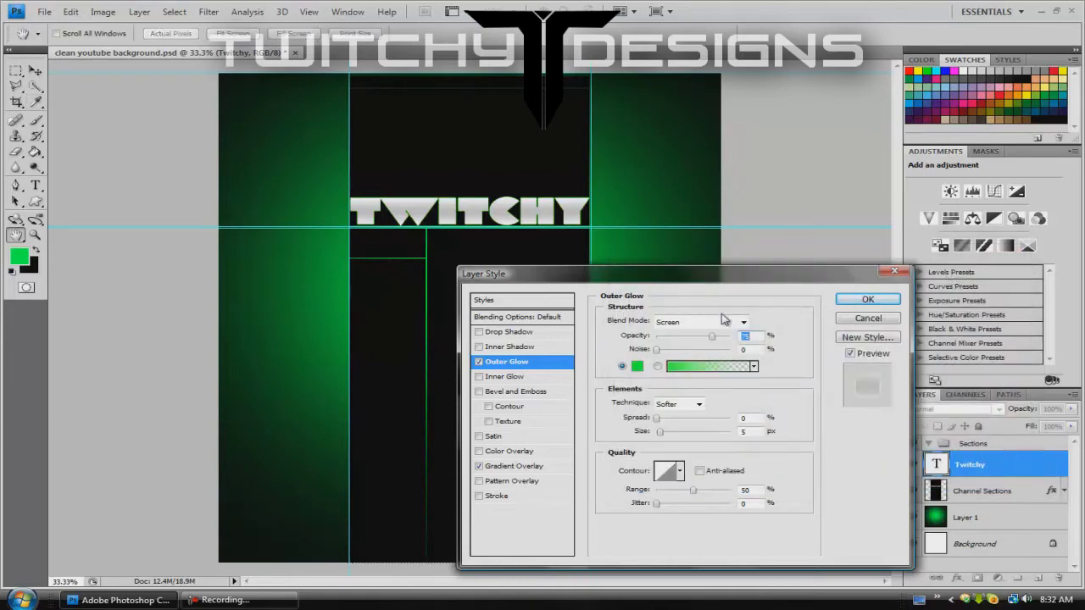
# Set the glow blend mode to Normal, widen its size, lower opacity to about 65%, and confirm
pyautogui.click(726, 320)
pyautogui.click(670, 6)
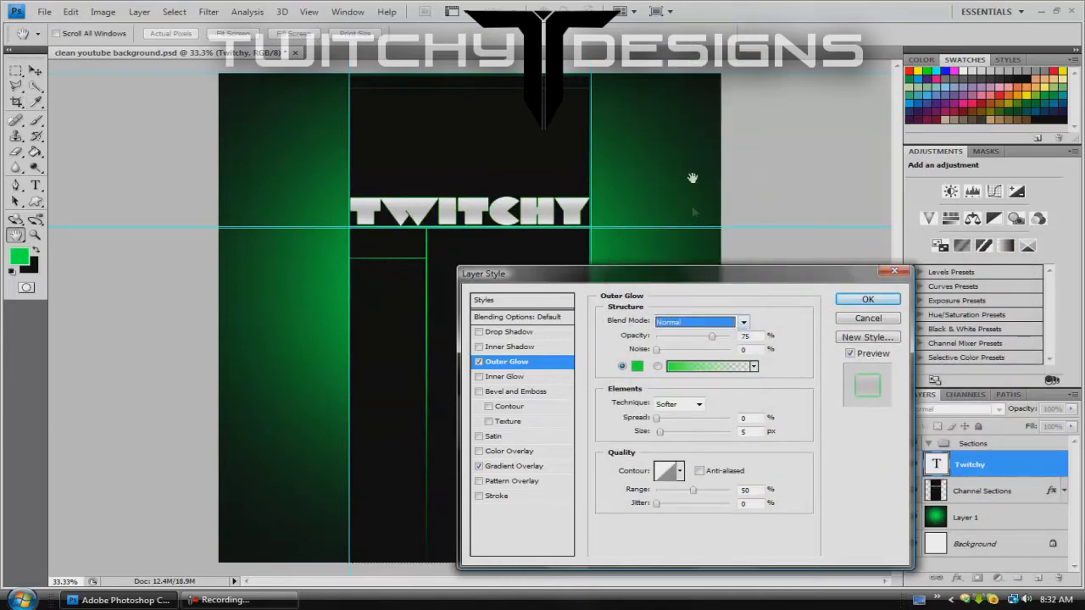
pyautogui.click(662, 434)
pyautogui.moveTo(663, 435); pyautogui.dragTo(688, 440)
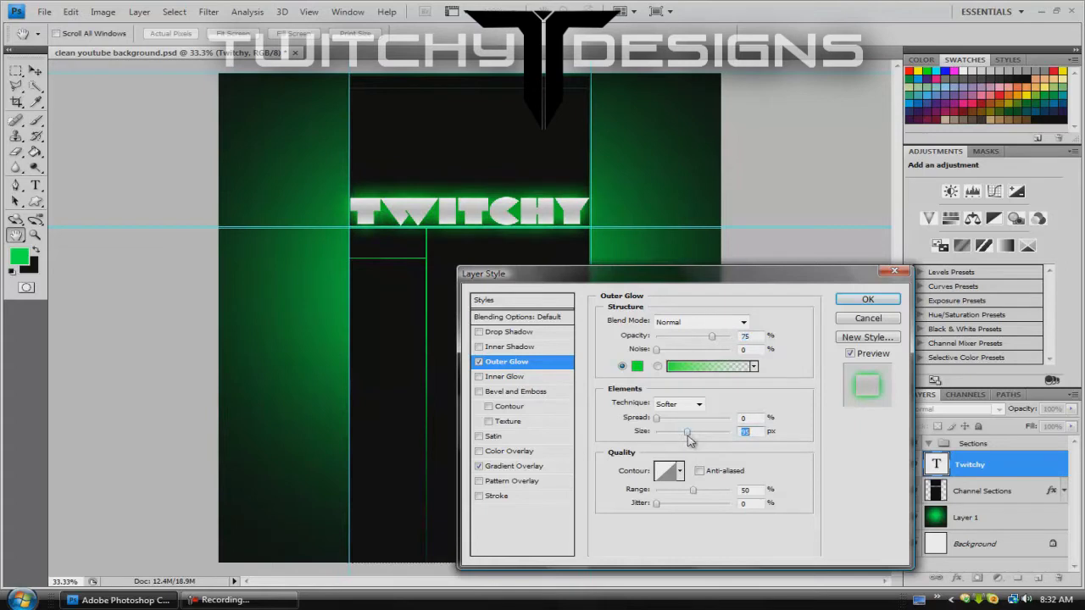
pyautogui.moveTo(713, 340); pyautogui.dragTo(693, 342)
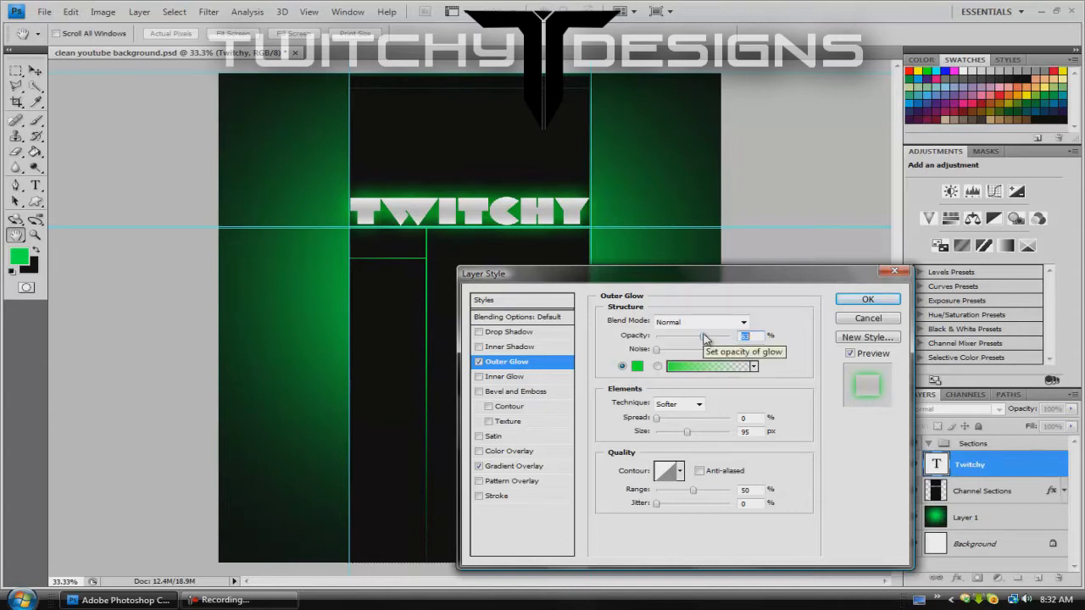
pyautogui.click(863, 304)
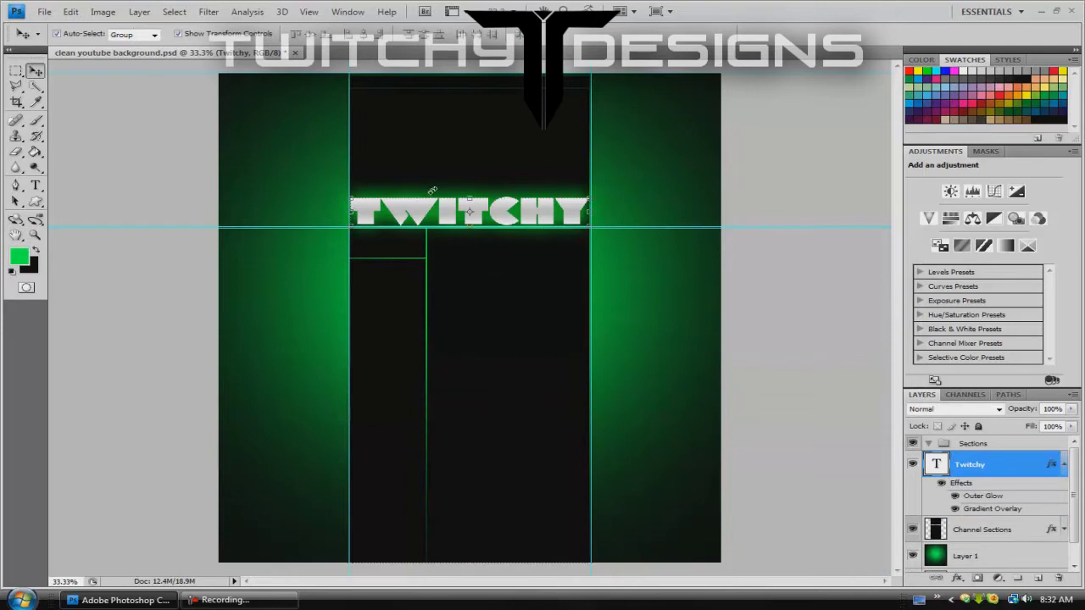
# Add a new empty Layer 2 above the Twitchy layer
pyautogui.click(139, 12)
pyautogui.moveTo(165, 72)
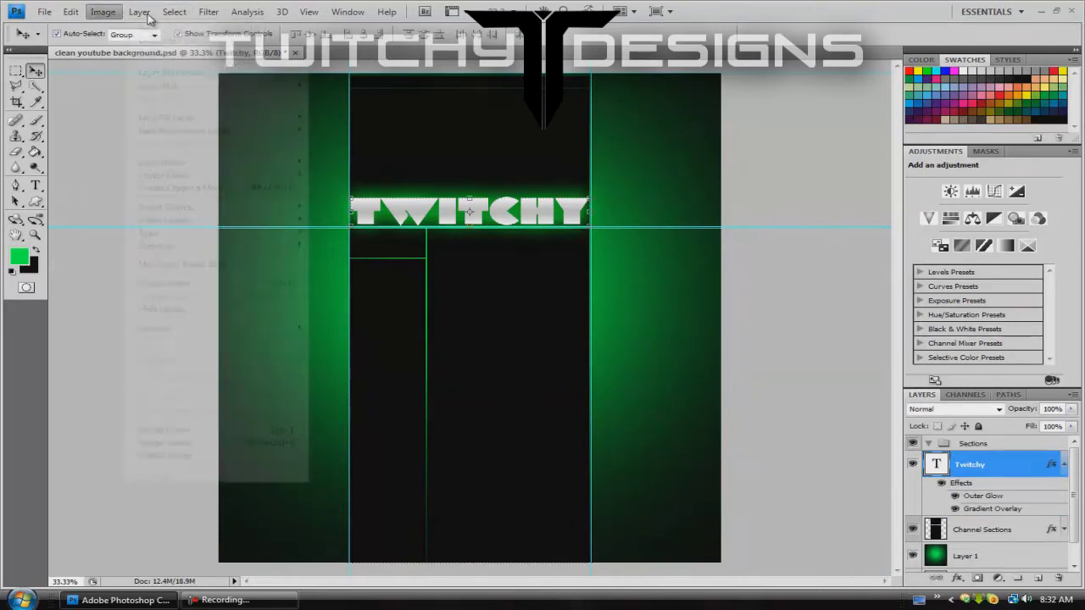
pyautogui.click(356, 28)
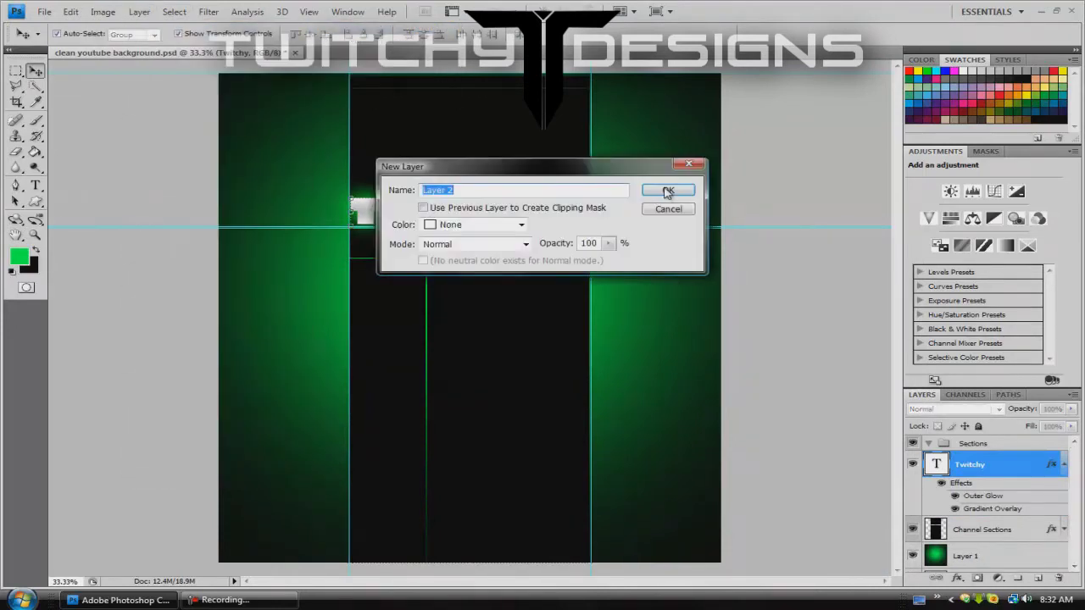
pyautogui.click(670, 188)
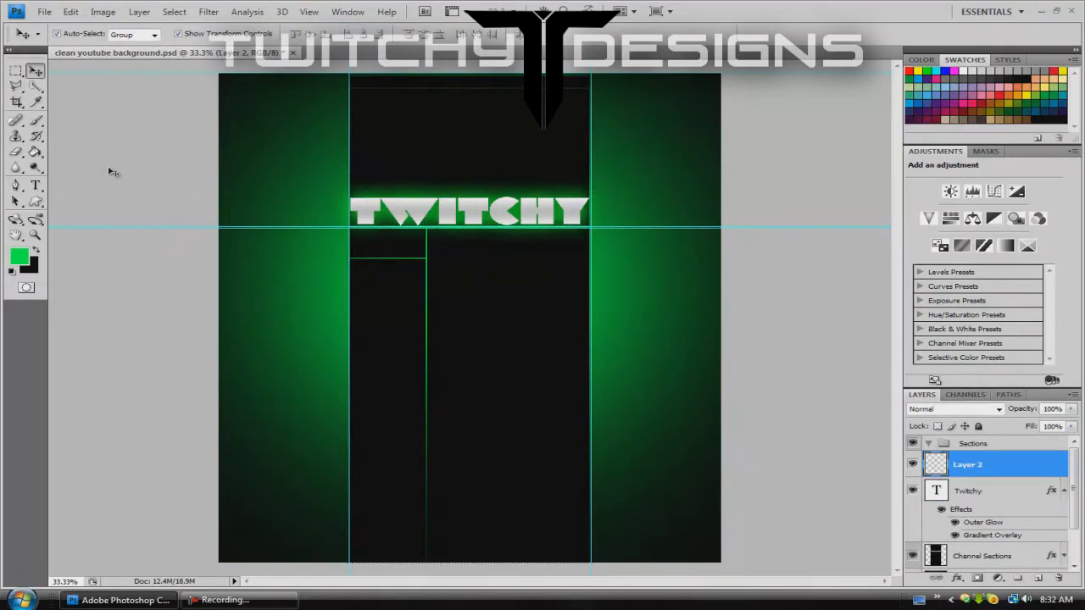
# Set up the Brush tool with white foreground and a hard round 90 px tip
pyautogui.click(36, 121)
pyautogui.click(19, 256)
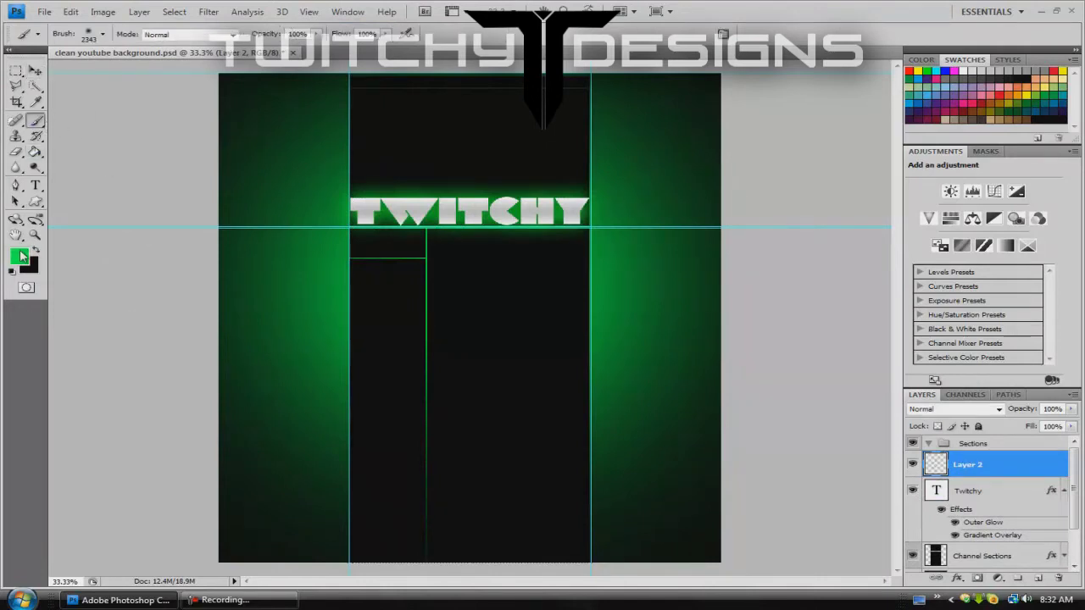
pyautogui.click(627, 282)
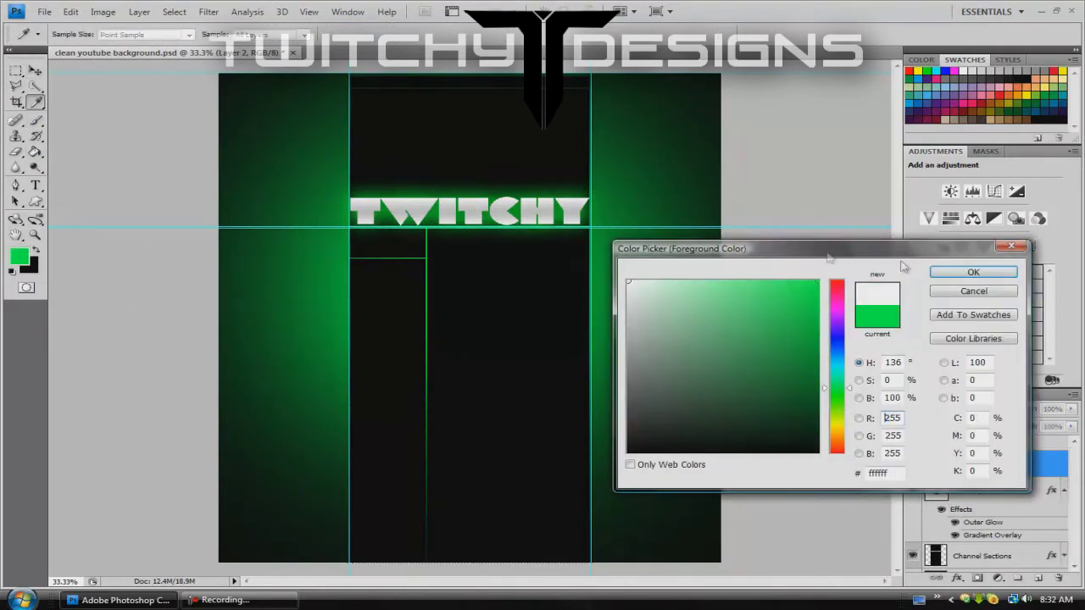
pyautogui.click(973, 272)
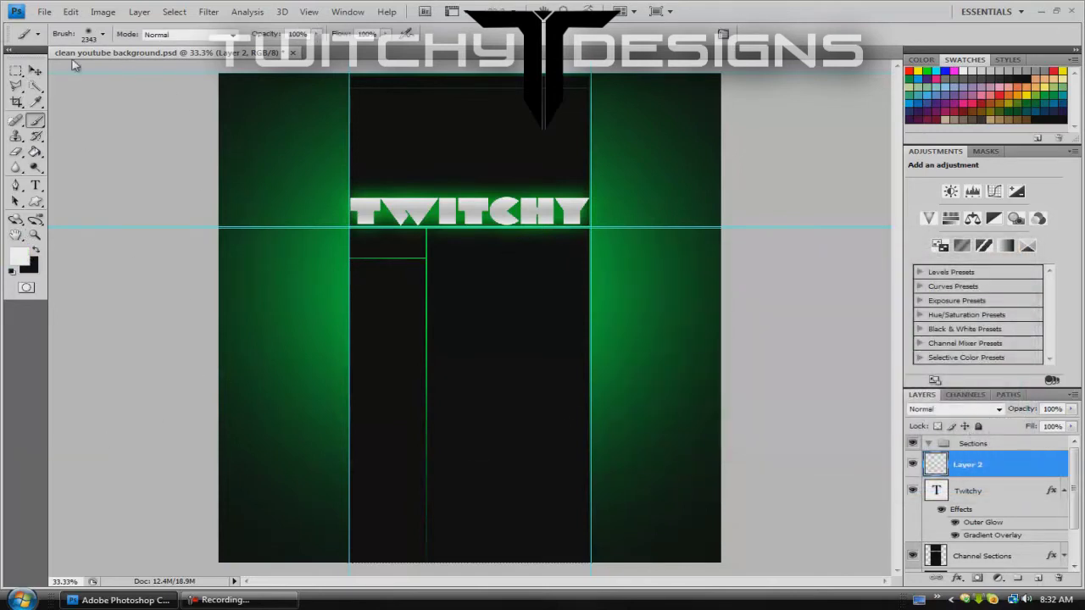
pyautogui.click(102, 34)
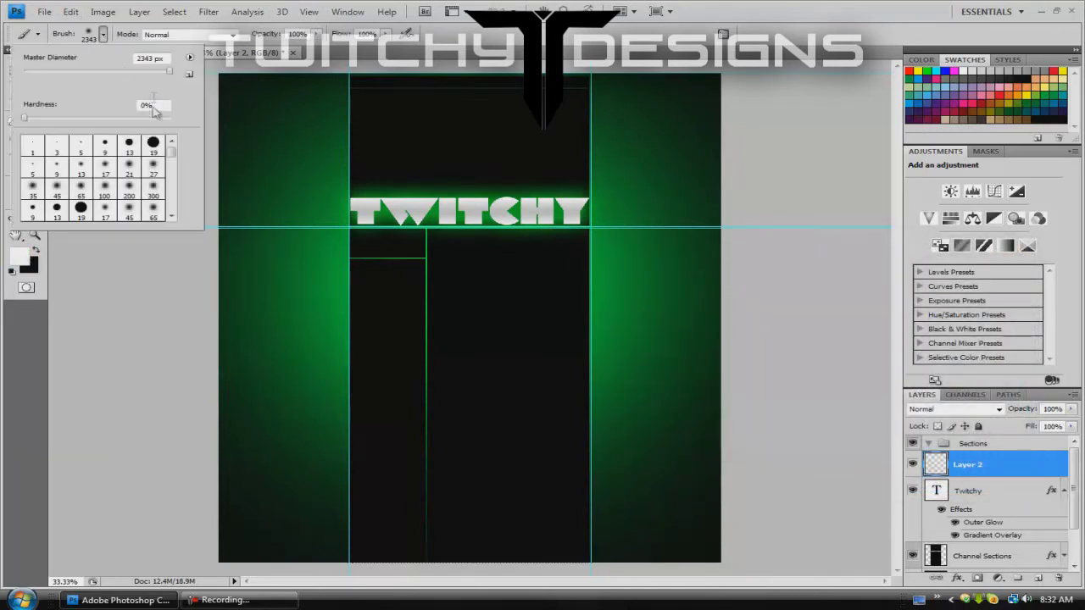
pyautogui.click(129, 146)
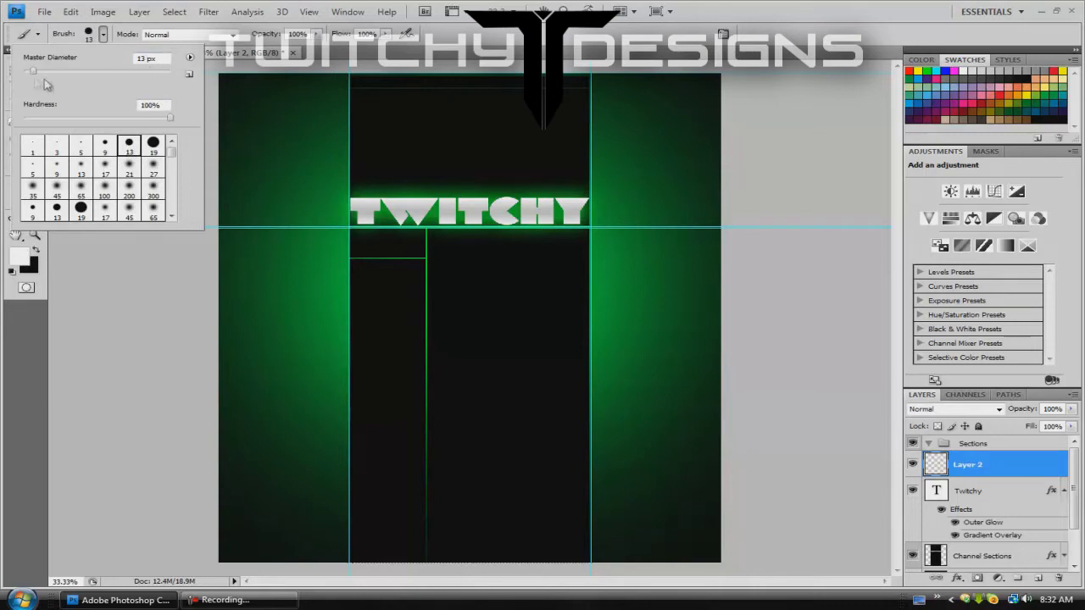
pyautogui.moveTo(34, 75); pyautogui.dragTo(89, 81)
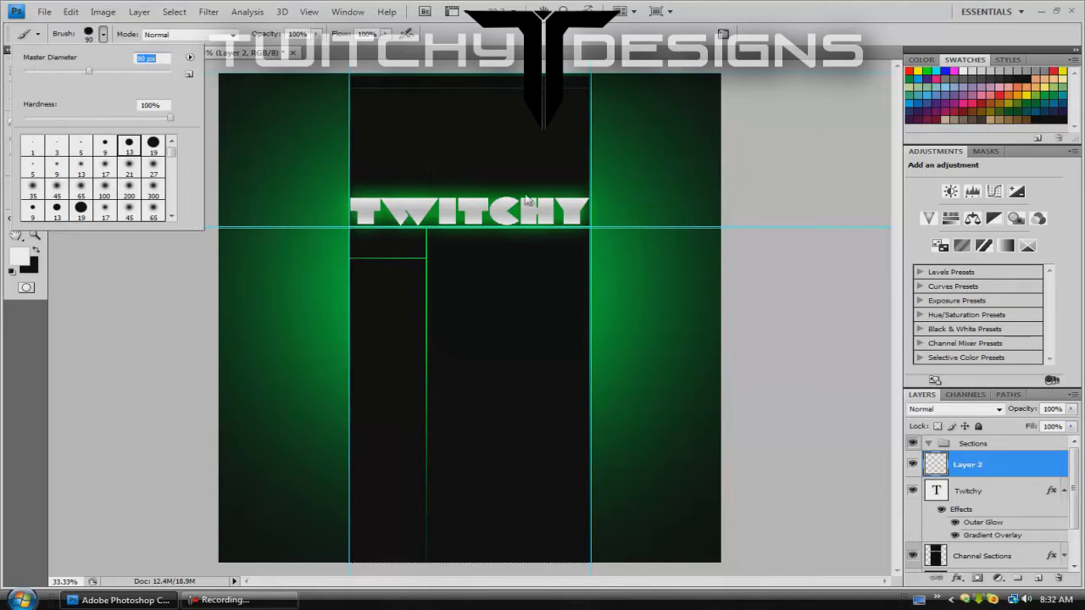
pyautogui.click(89, 274)
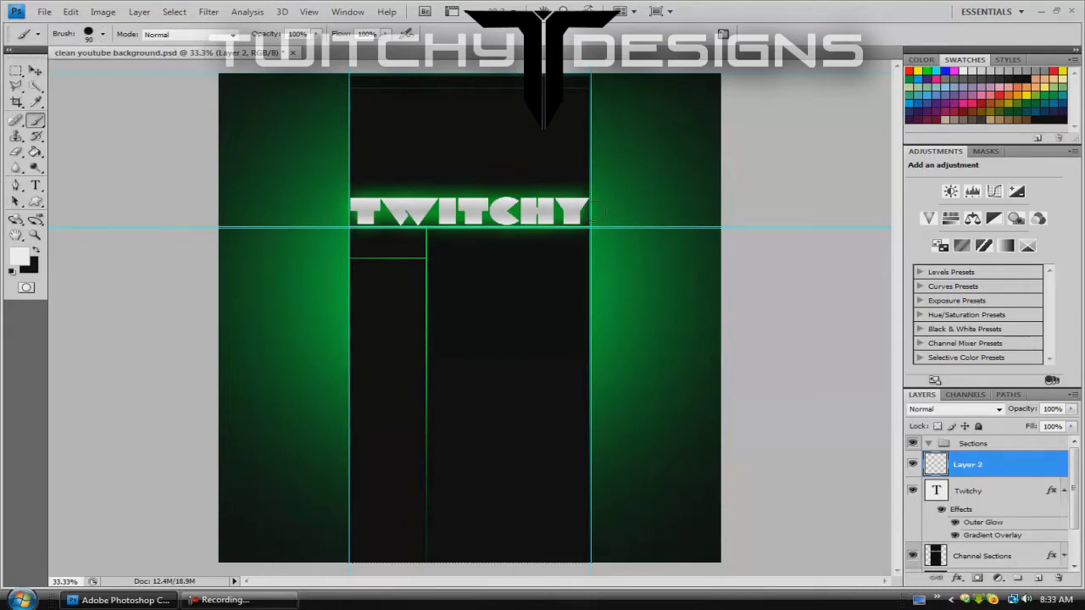
# Paint a white dot at TWITCHY's right end and move Layer 2 below Channel Sections
pyautogui.click(591, 210)
pyautogui.click(35, 70)
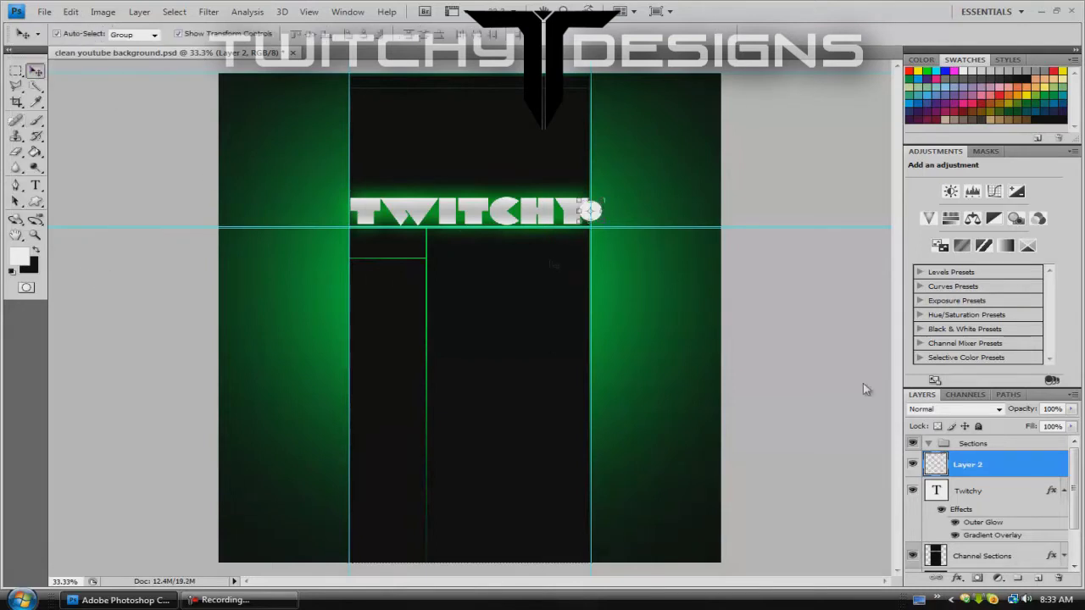
pyautogui.moveTo(988, 467)
pyautogui.mouseDown()
pyautogui.moveTo(974, 573)
pyautogui.moveTo(975, 547)
pyautogui.mouseUp()
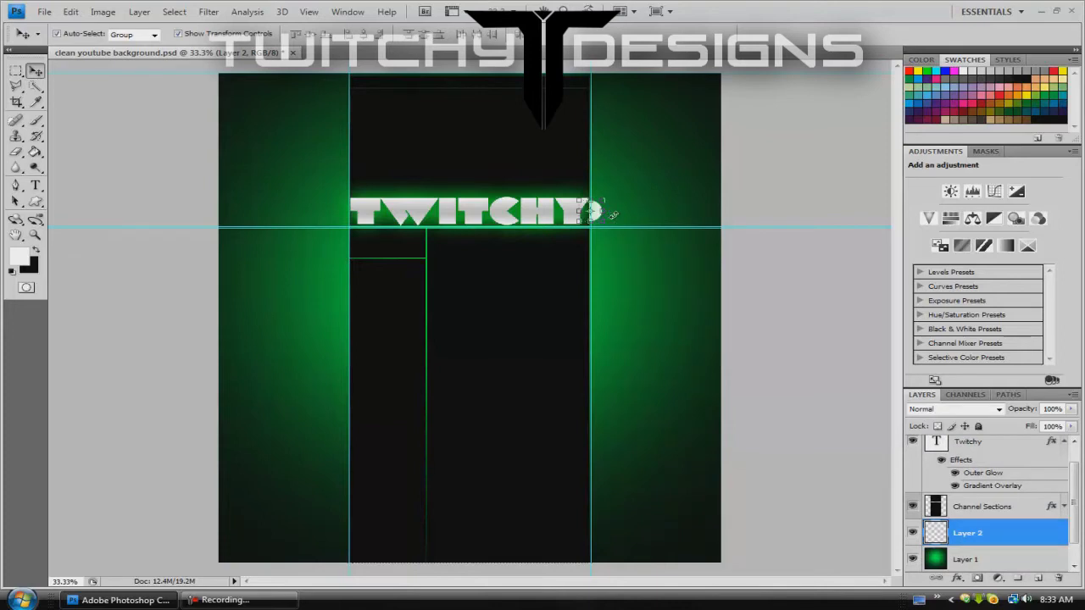
# Duplicate Layer 2 and move the copied dot to TWITCHY's left end
pyautogui.rightClick(1021, 530)
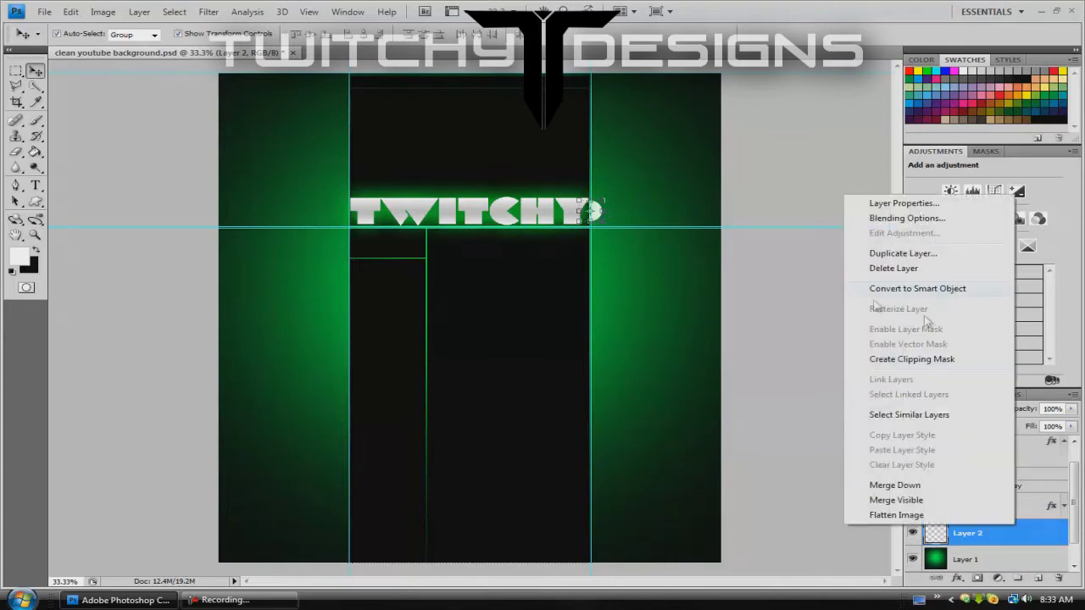
pyautogui.click(947, 253)
pyautogui.click(677, 185)
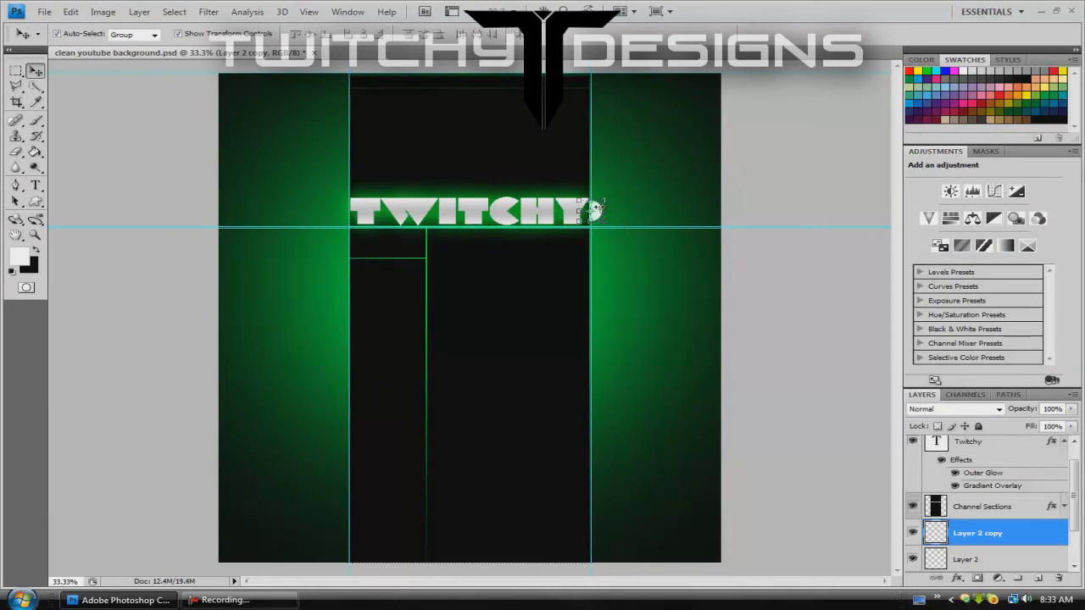
pyautogui.hotkey('ctrl', 't')
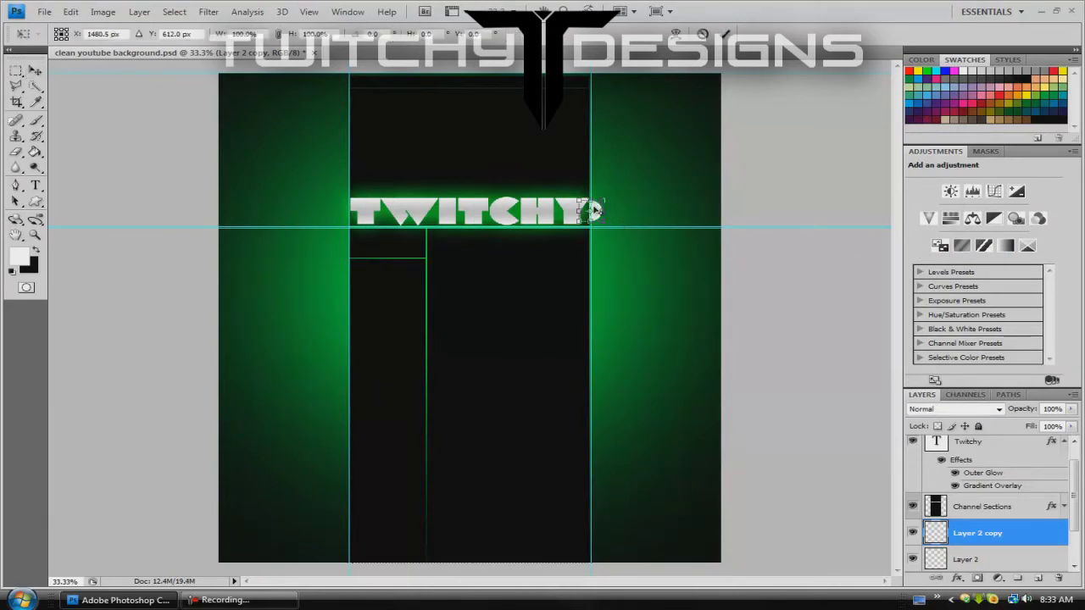
pyautogui.moveTo(592, 209); pyautogui.dragTo(351, 216)
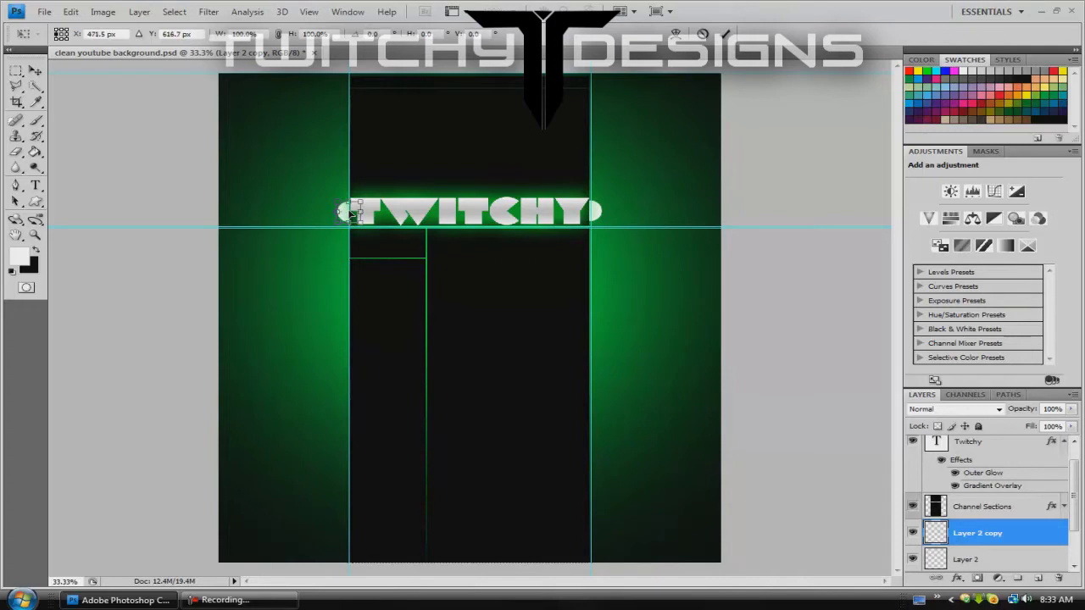
pyautogui.moveTo(361, 212); pyautogui.dragTo(360, 212)
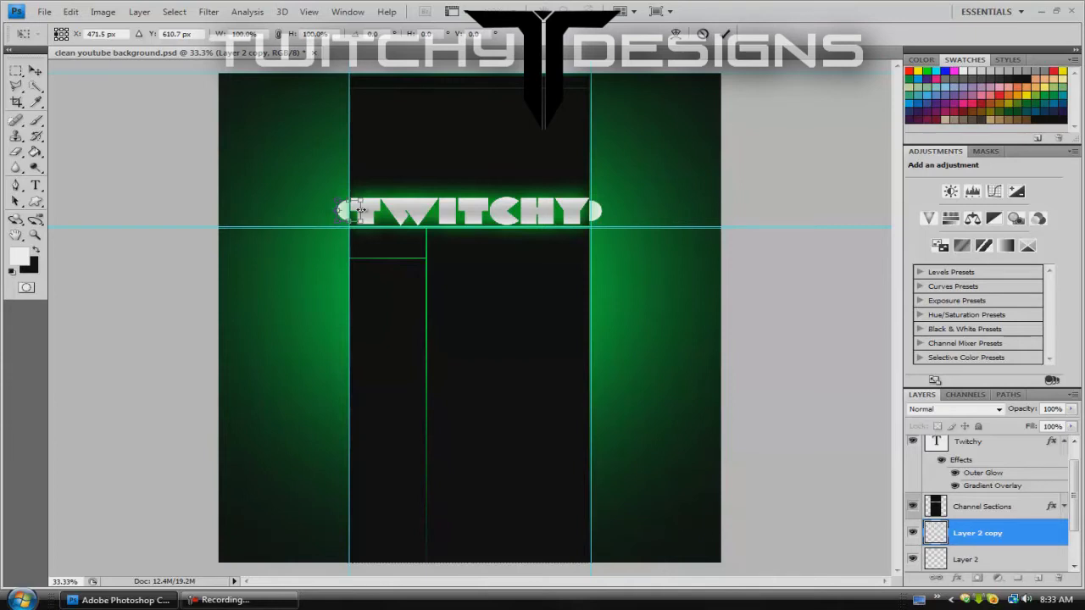
pyautogui.click(34, 71)
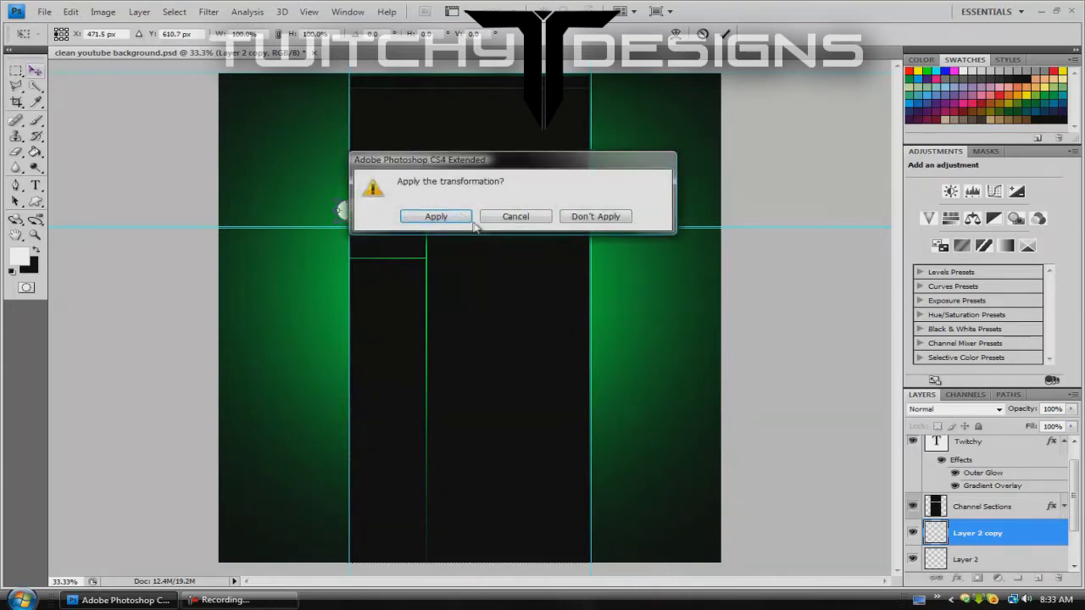
pyautogui.click(426, 213)
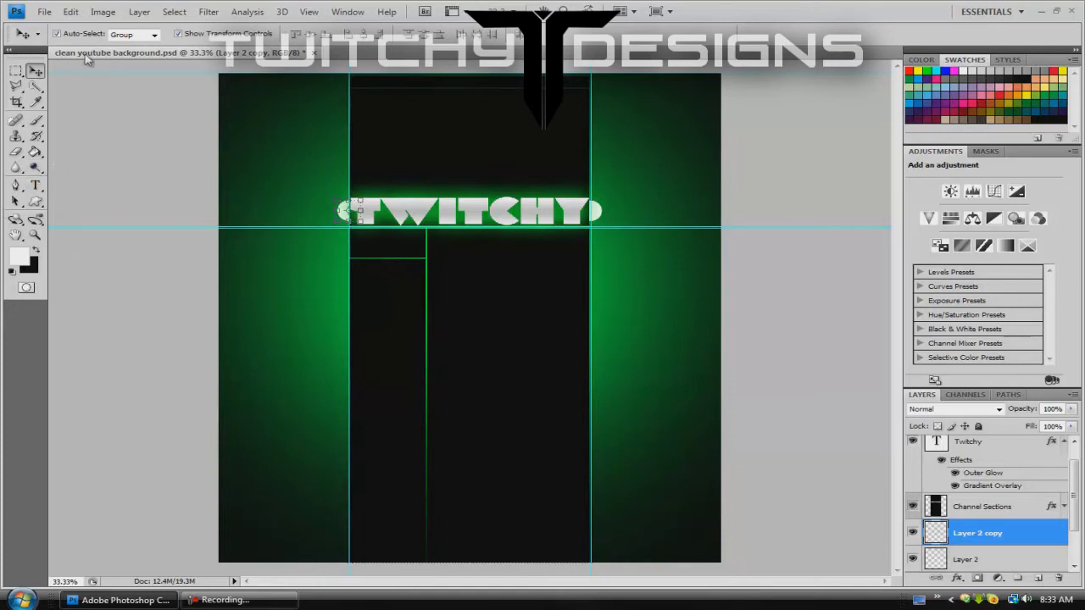
# Browse the Image menu, then choose the Brush tool and show its list of brush sets
pyautogui.click(103, 12)
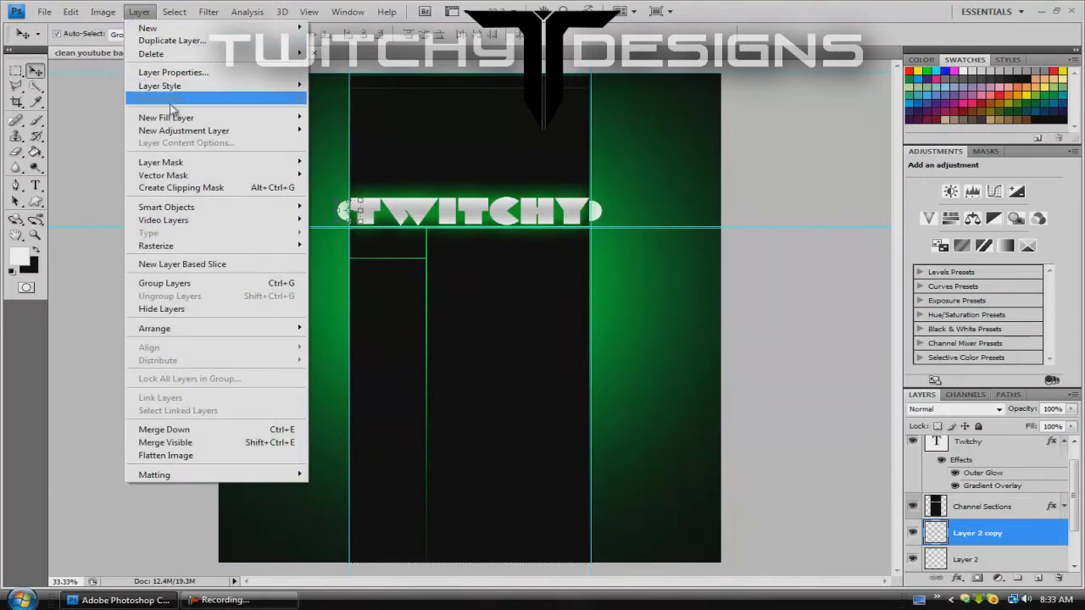
pyautogui.moveTo(183, 130)
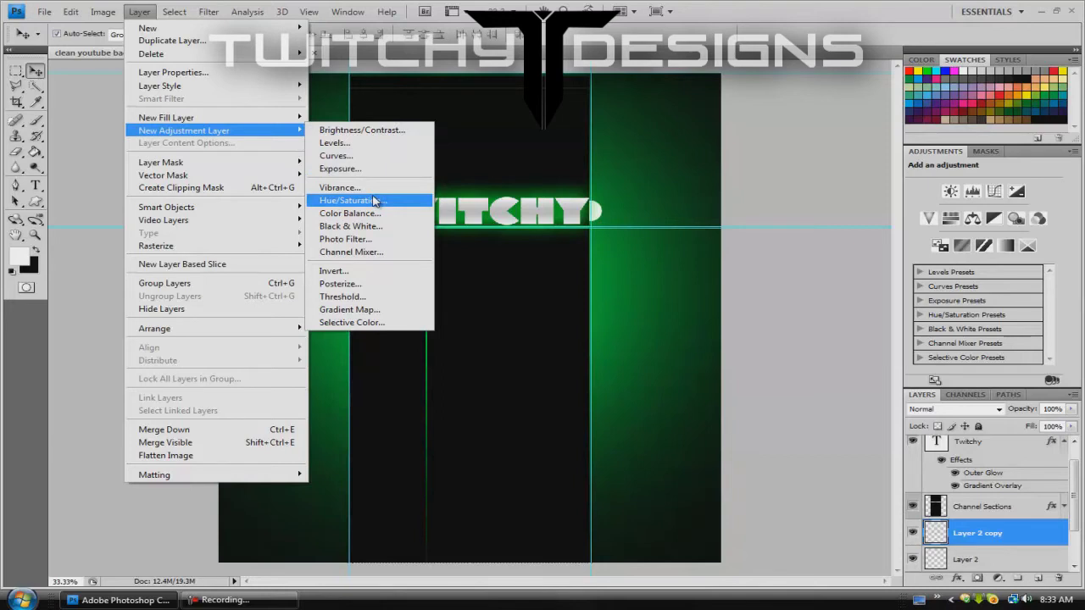
pyautogui.click(21, 341)
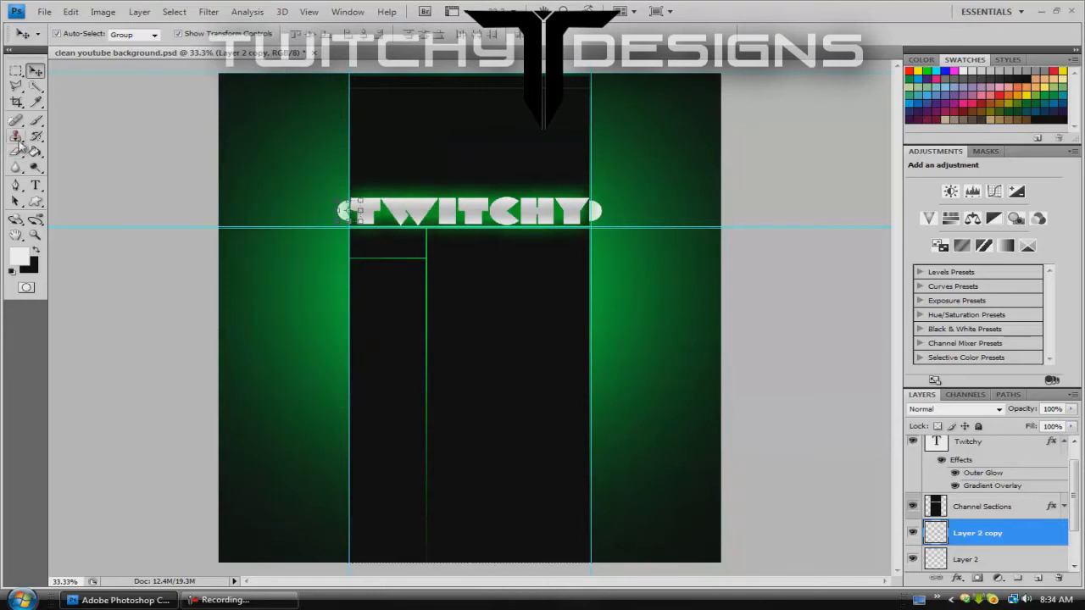
pyautogui.click(36, 120)
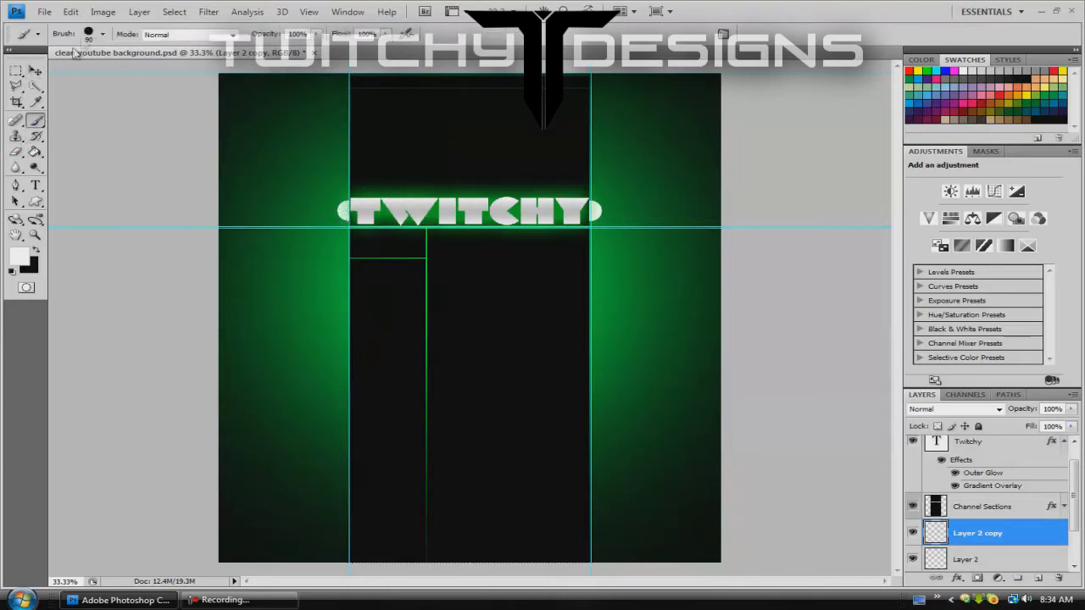
pyautogui.click(102, 33)
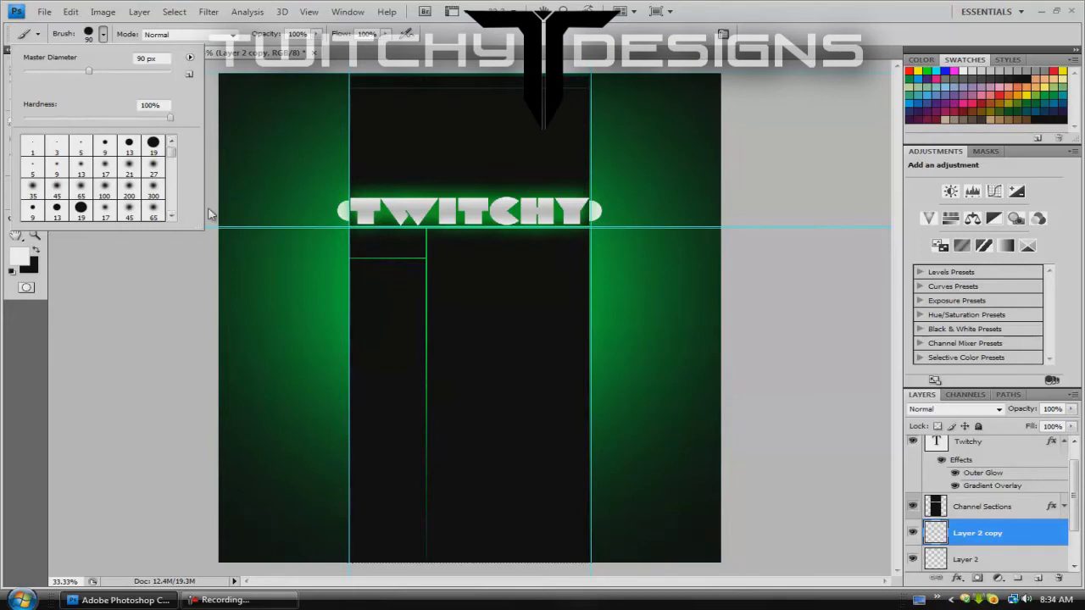
pyautogui.click(189, 56)
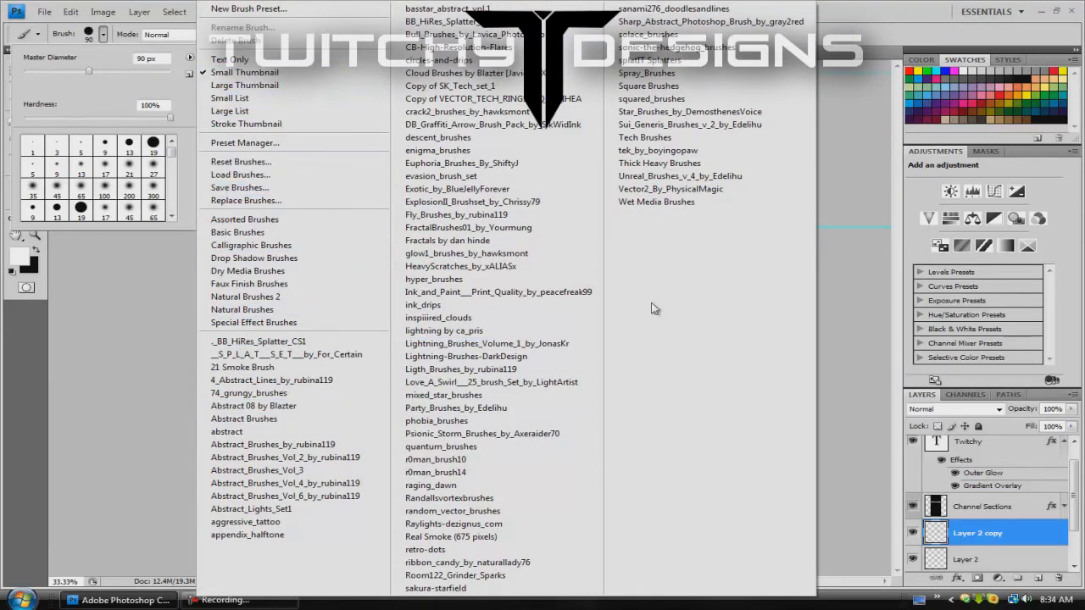
# Scroll the loaded custom brushes and choose lightning-bolt preset 215
pyautogui.click(34, 372)
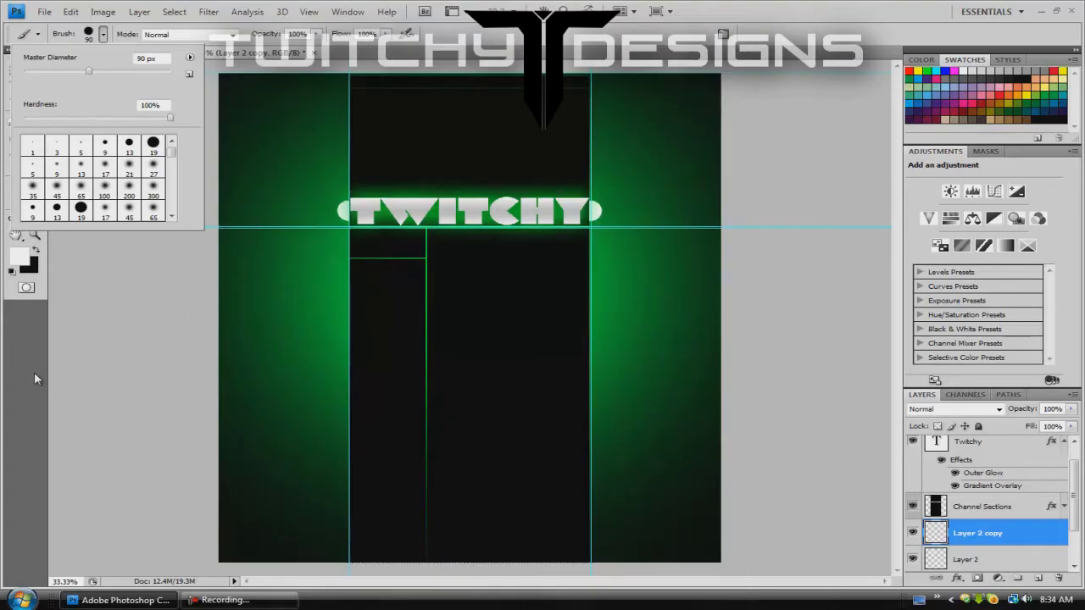
pyautogui.moveTo(171, 161); pyautogui.dragTo(170, 176)
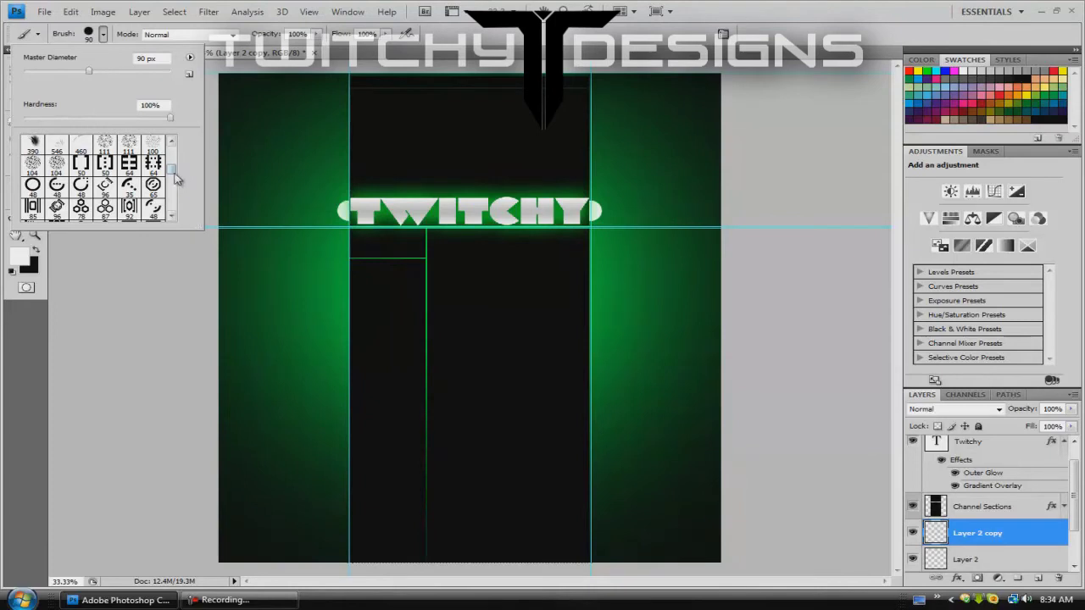
pyautogui.moveTo(170, 176); pyautogui.dragTo(172, 204)
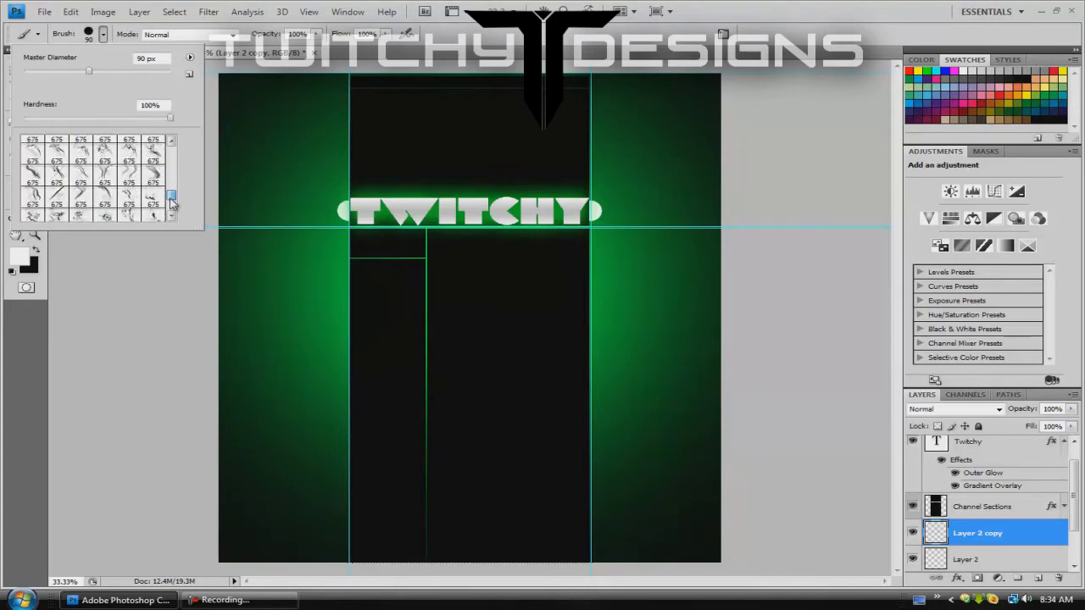
pyautogui.moveTo(172, 203); pyautogui.dragTo(172, 219)
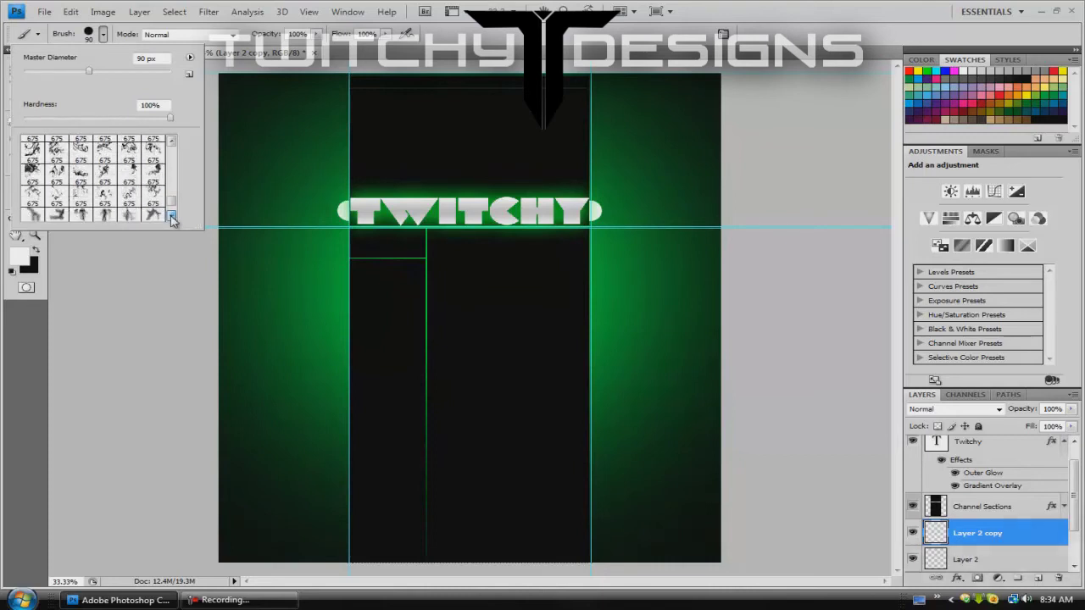
pyautogui.scroll(-2, 172, 219)
pyautogui.click(172, 219)
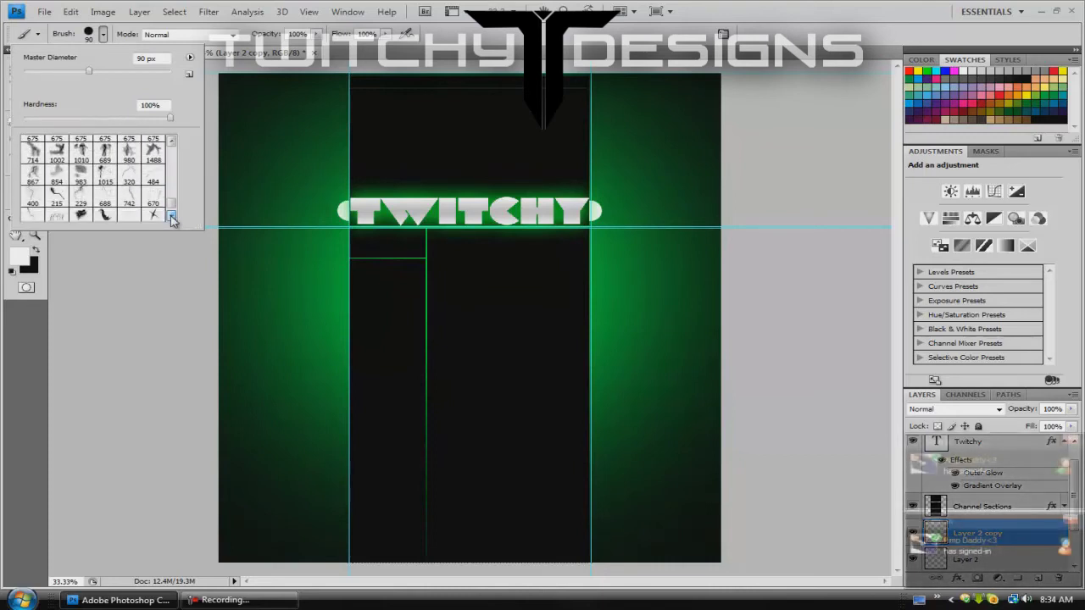
pyautogui.click(173, 219)
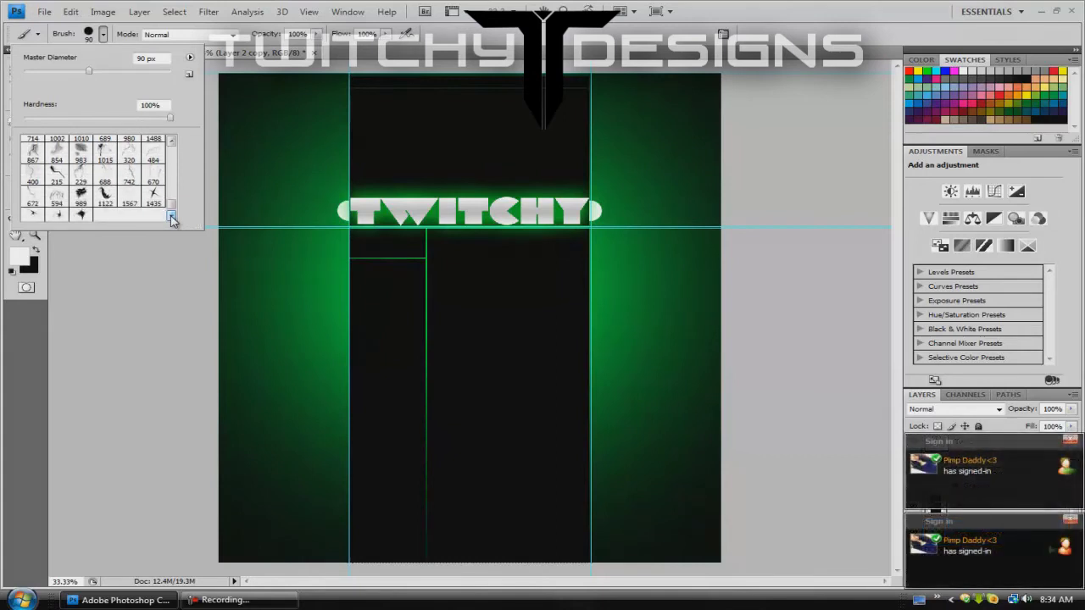
pyautogui.click(59, 175)
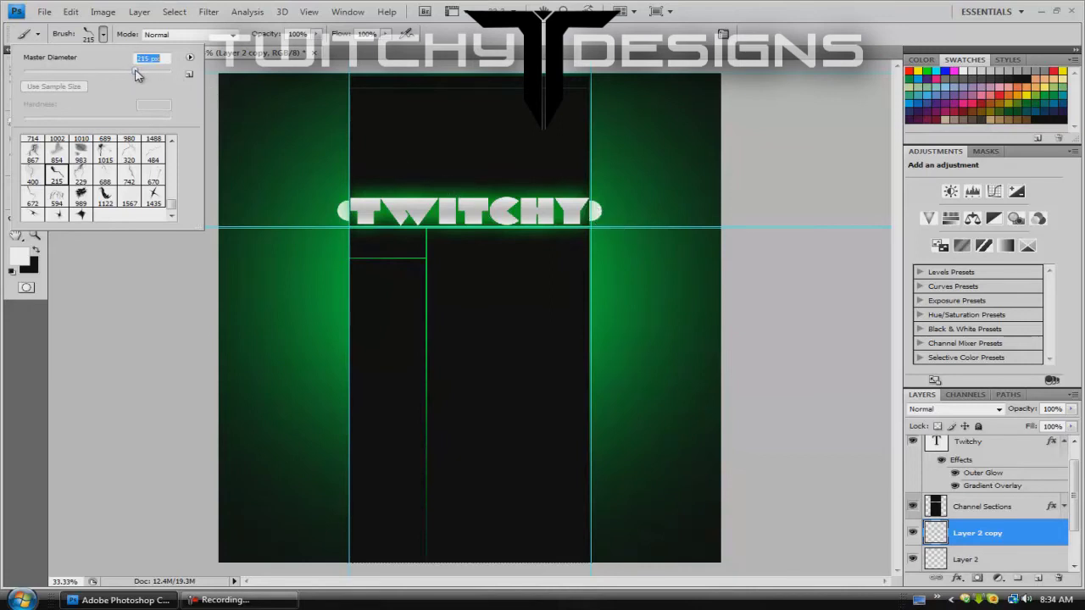
pyautogui.click(136, 71)
# Set the lightning brush's Master Diameter to 319 px
pyautogui.moveTo(135, 73); pyautogui.dragTo(143, 73)
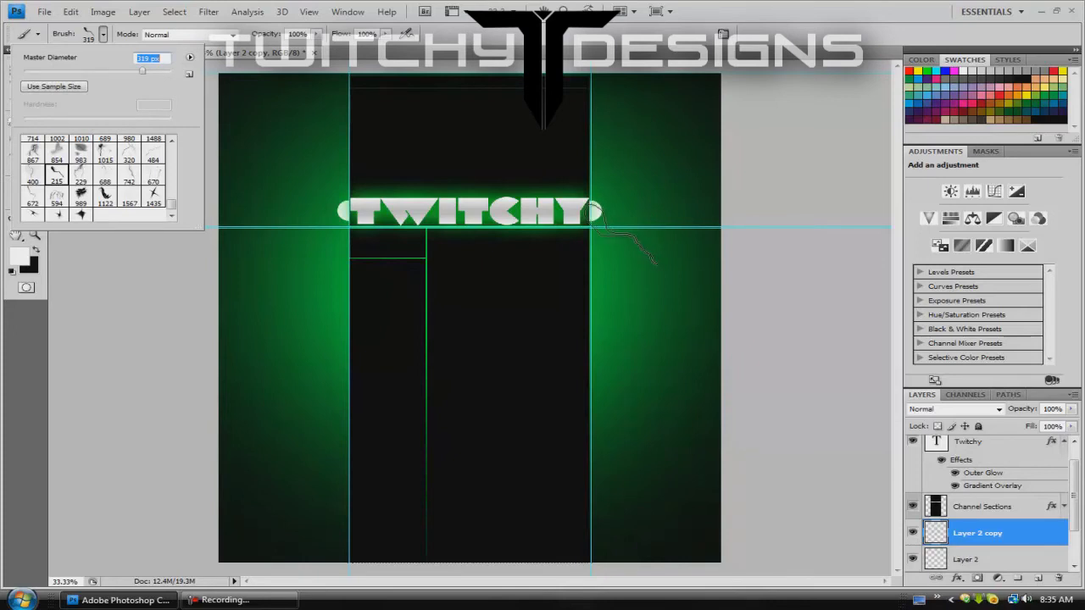
pyautogui.press('Return')
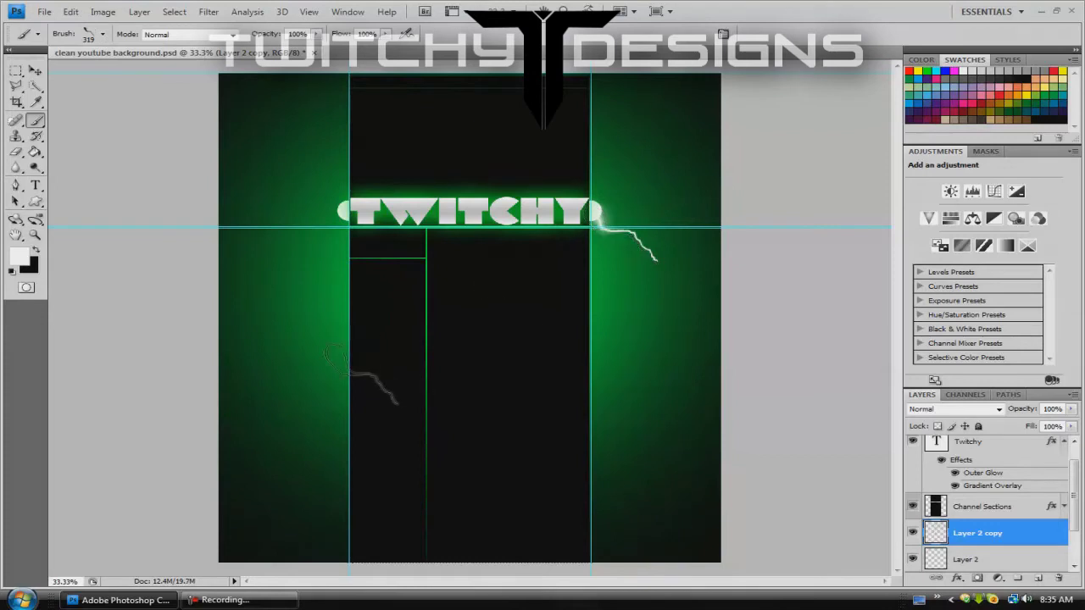
pyautogui.click(36, 73)
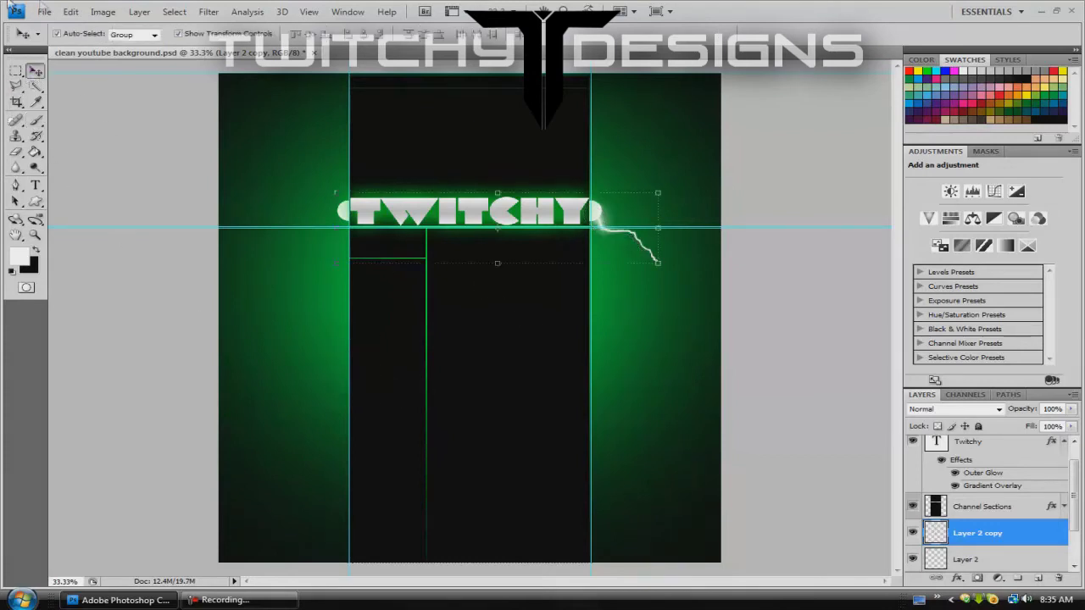
# Add a new Layer 3 and stamp a lightning bolt left of TWITCHY
pyautogui.click(134, 15)
pyautogui.moveTo(169, 28)
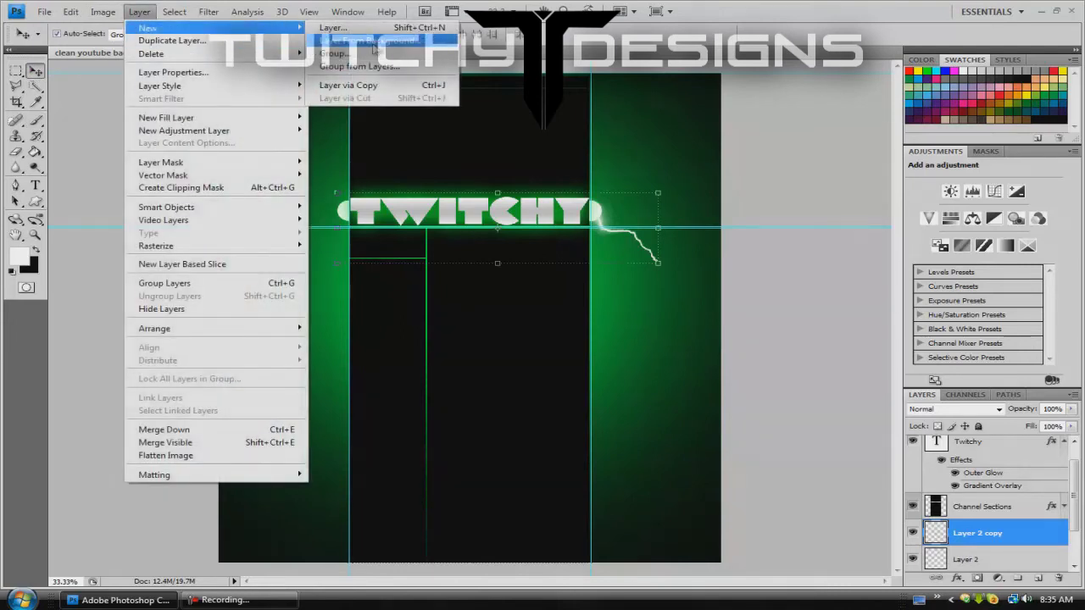
pyautogui.click(381, 30)
pyautogui.click(674, 185)
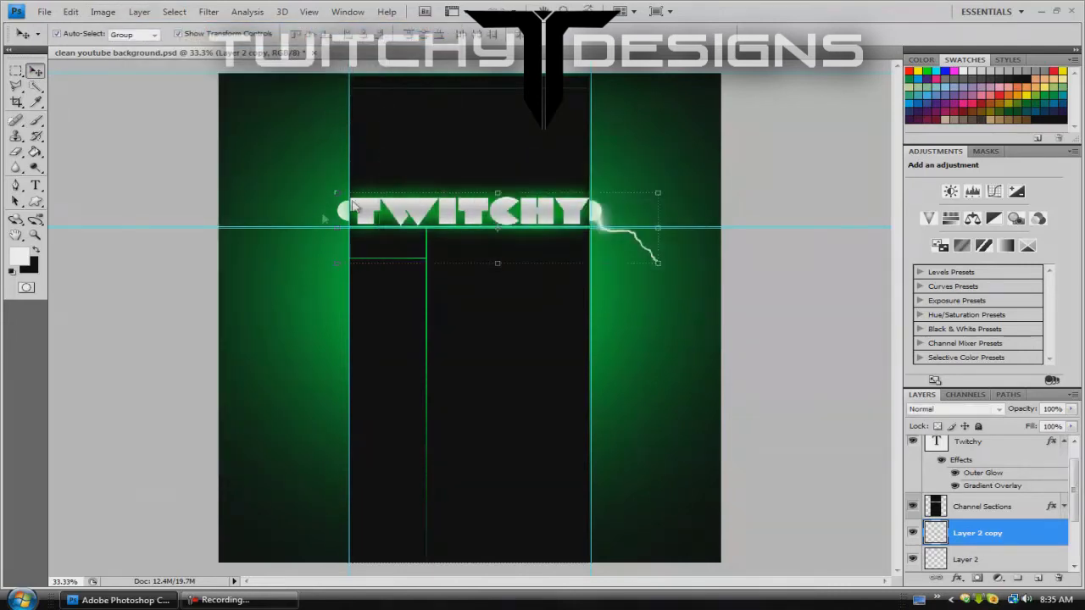
pyautogui.click(36, 120)
pyautogui.click(314, 227)
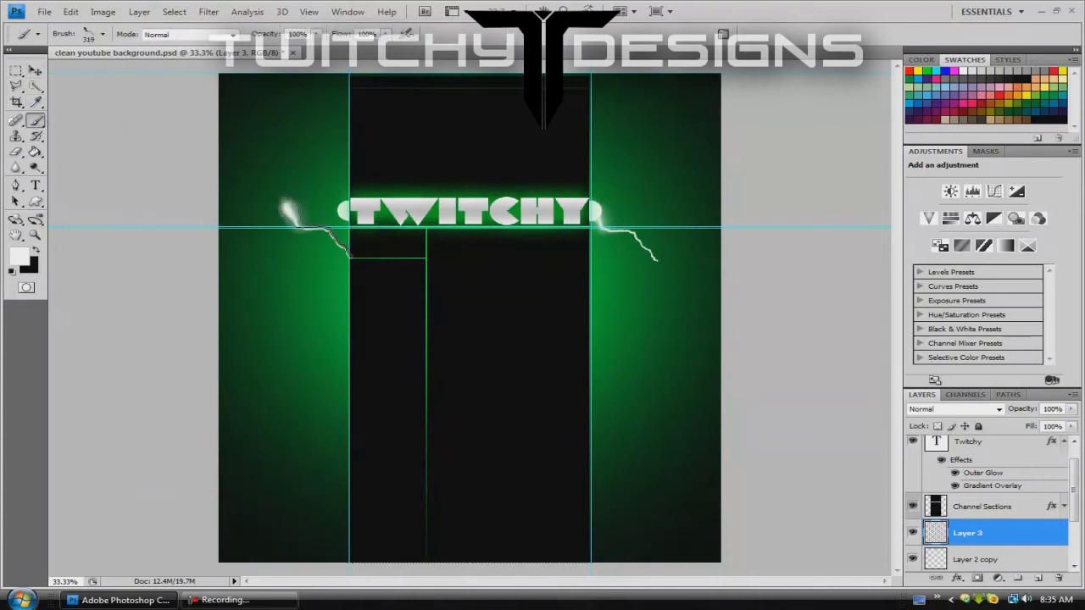
# Flip the left lightning bolt horizontally and nudge it against the text's left end
pyautogui.click(34, 71)
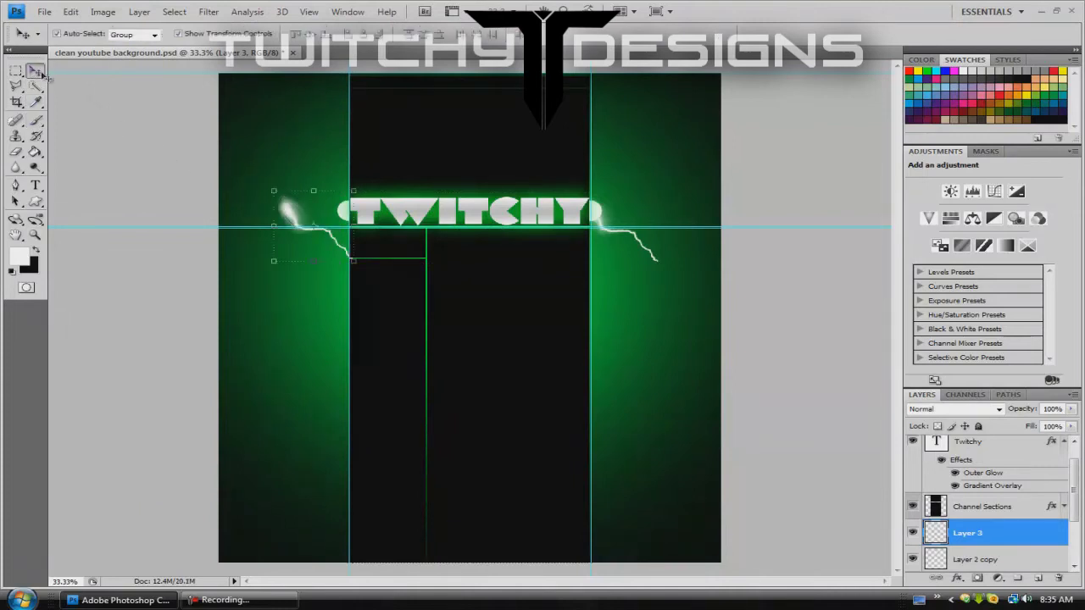
pyautogui.hotkey('ctrl', 't')
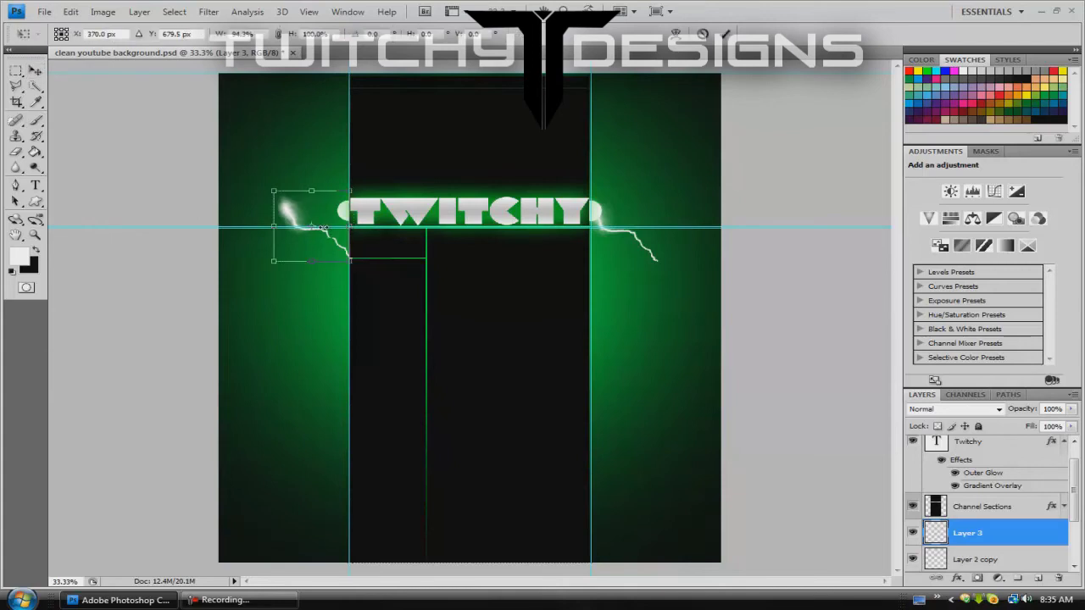
pyautogui.moveTo(352, 227)
pyautogui.mouseDown()
pyautogui.moveTo(194, 221)
pyautogui.moveTo(357, 208)
pyautogui.mouseUp()
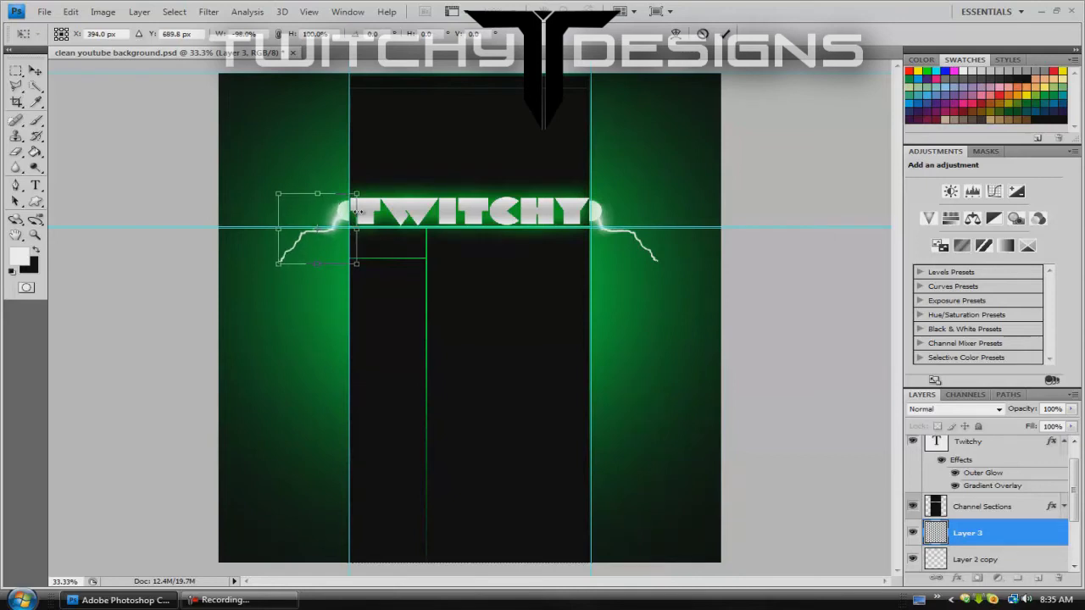
pyautogui.moveTo(358, 211); pyautogui.dragTo(357, 211)
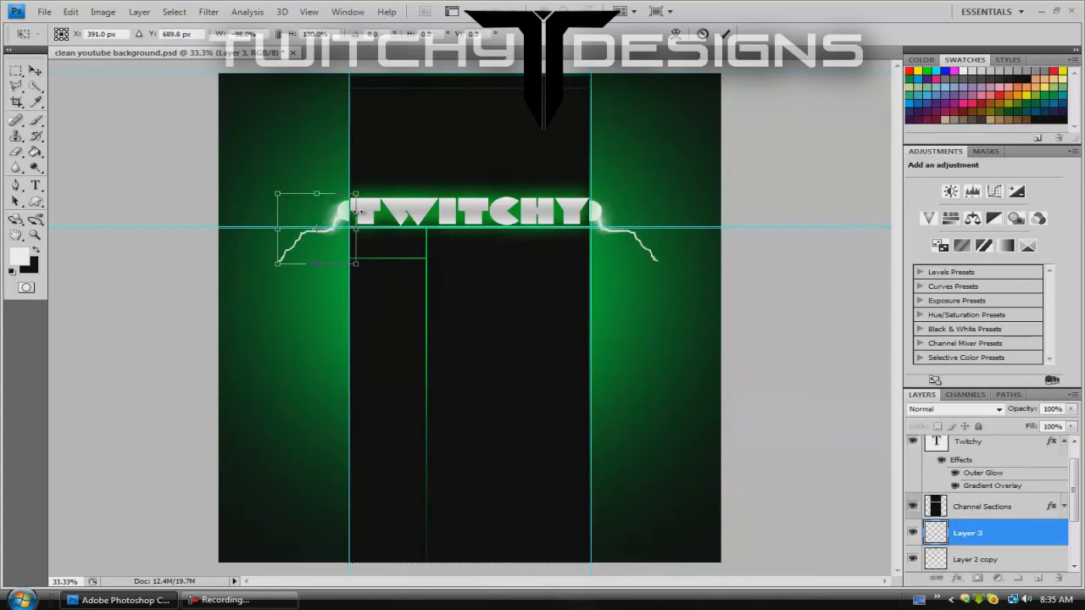
pyautogui.click(37, 75)
pyautogui.click(403, 213)
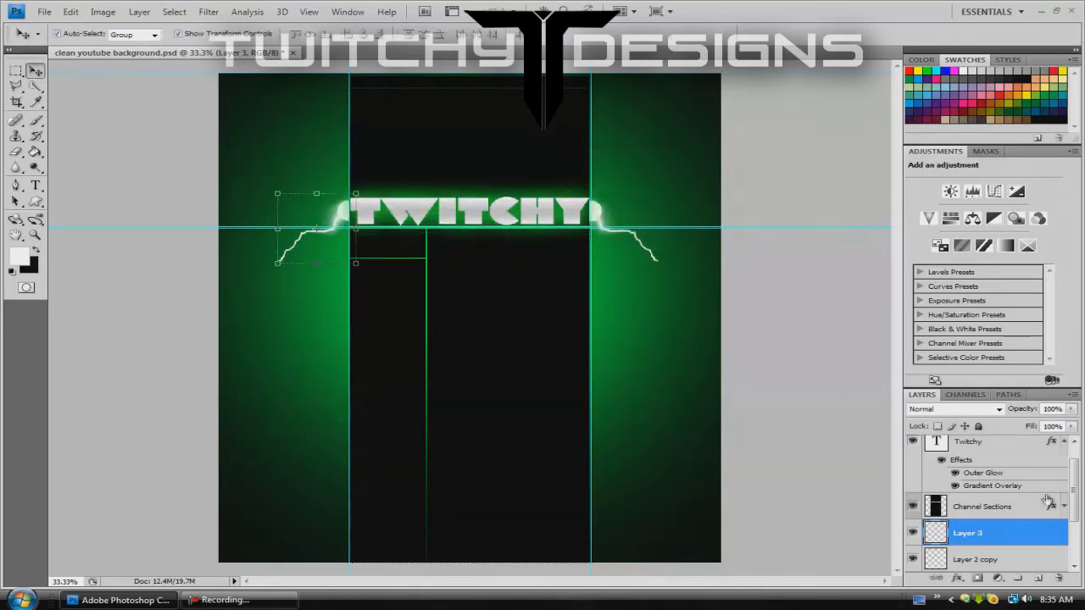
# Select the Twitchy text layer in the Layers panel
pyautogui.scroll(2, 1049, 500)
pyautogui.click(1000, 468)
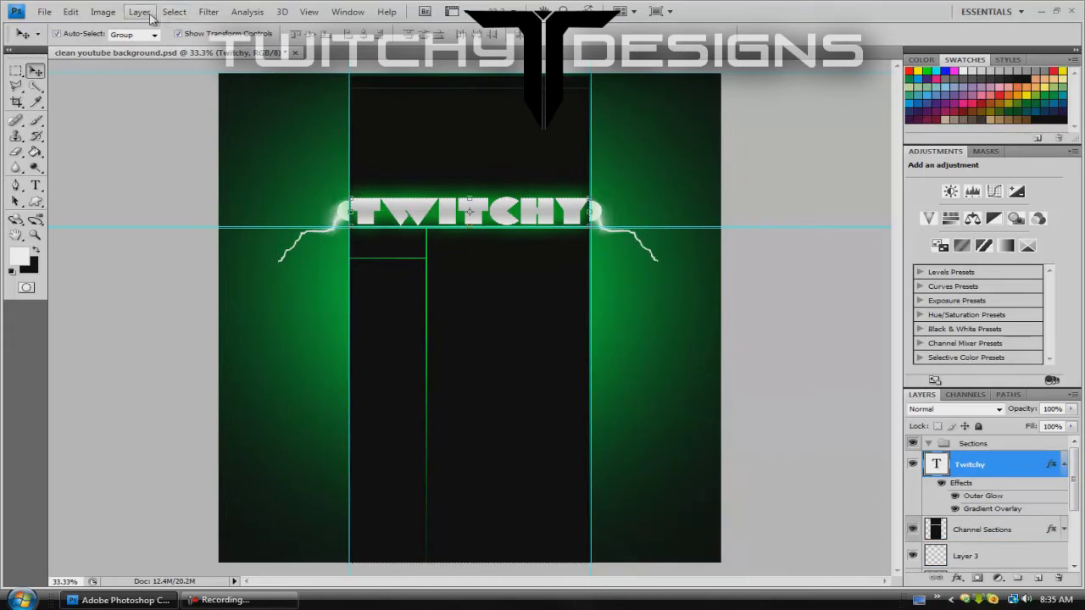
pyautogui.click(139, 12)
pyautogui.moveTo(149, 28)
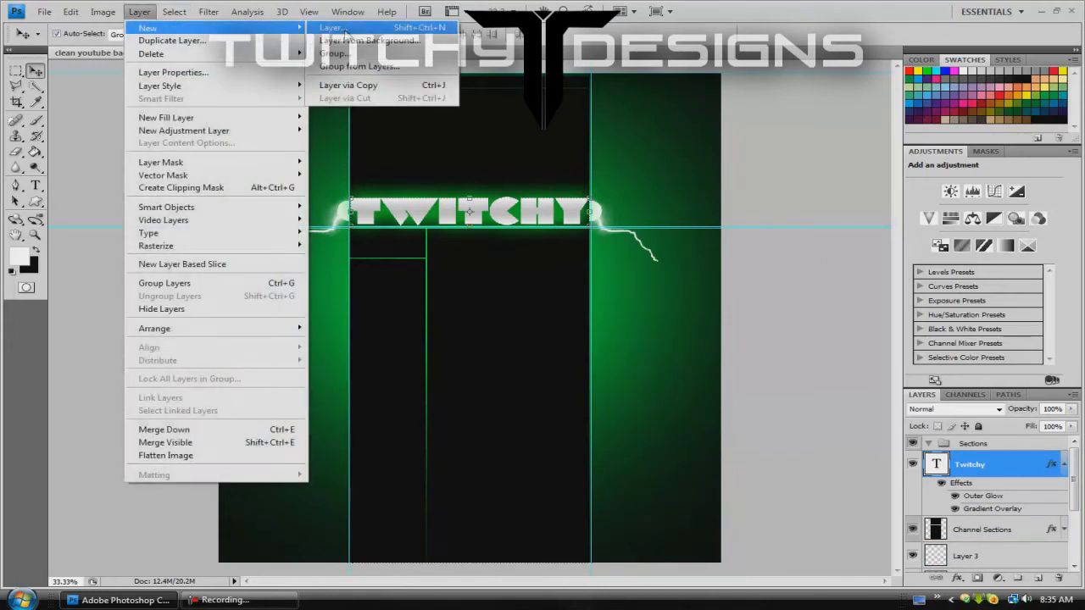
# Add a new empty Layer 4 above Twitchy and pick the Pen Tool
pyautogui.click(331, 28)
pyautogui.click(653, 192)
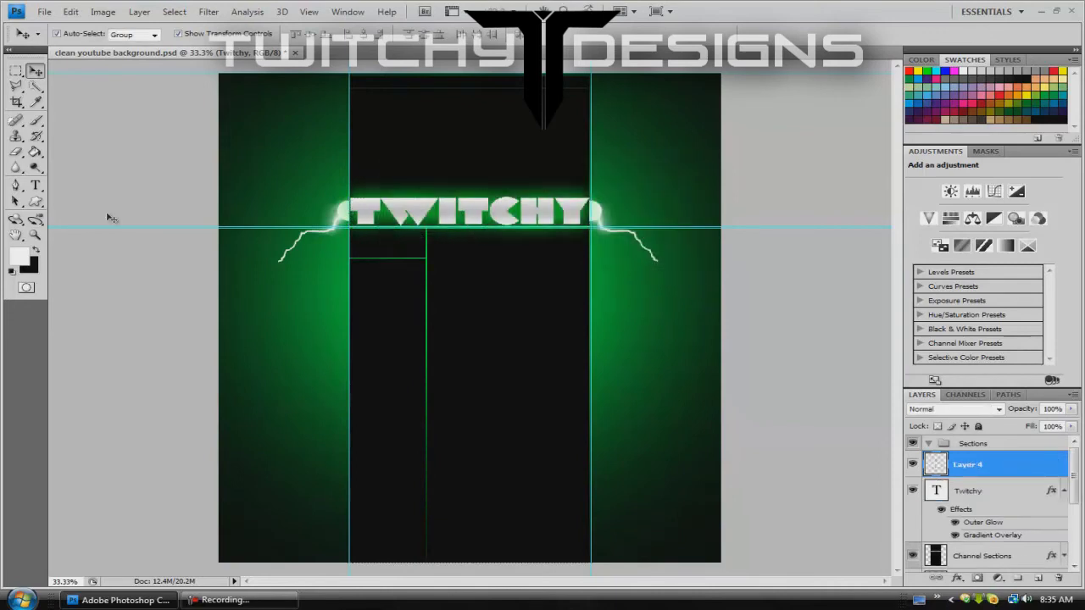
pyautogui.click(16, 188)
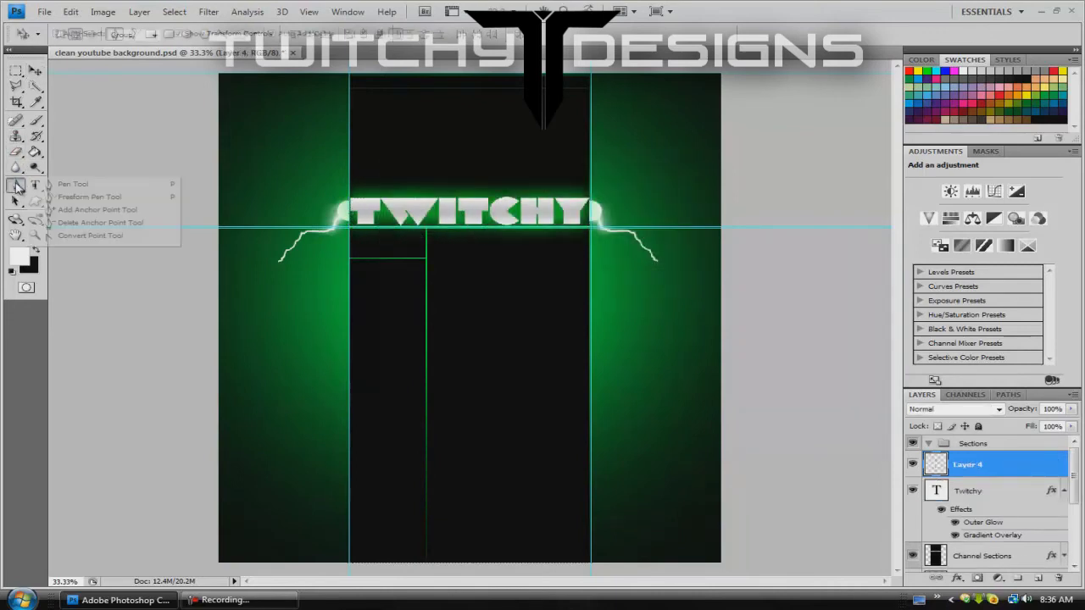
pyautogui.click(88, 191)
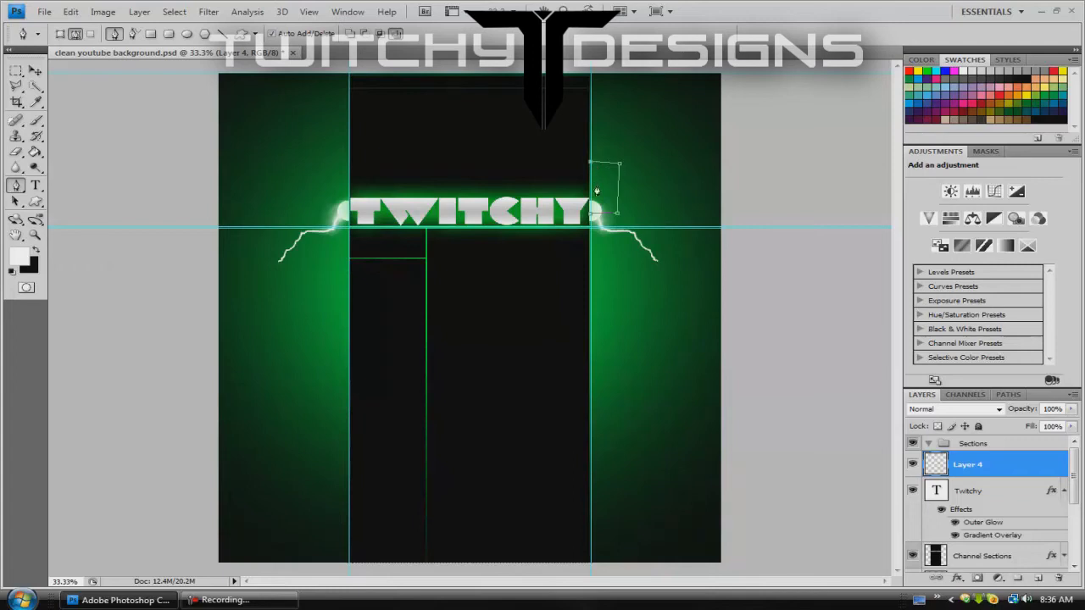
# Place an anchor above TWITCHY's right end, undoing and redoing anchor points to correct it
pyautogui.click(70, 12)
pyautogui.click(89, 28)
pyautogui.click(592, 161)
pyautogui.click(69, 12)
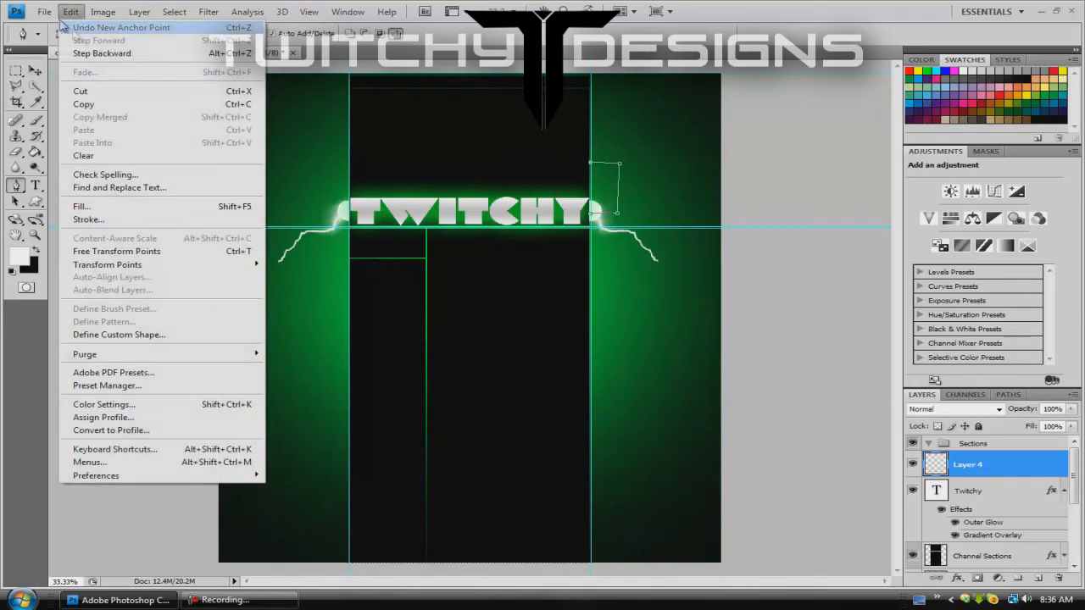
pyautogui.click(97, 28)
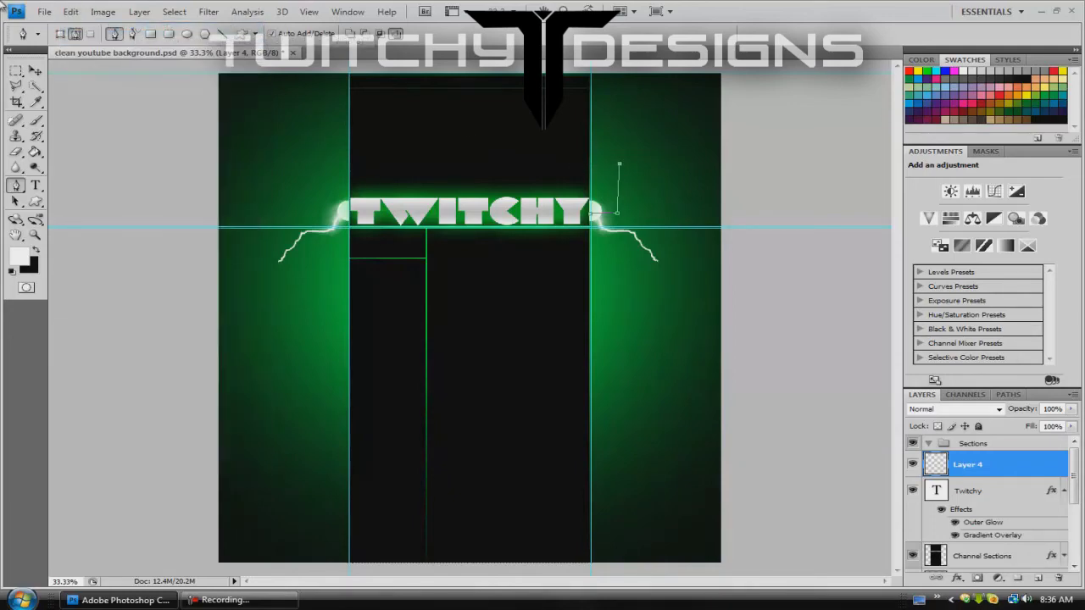
pyautogui.click(71, 12)
pyautogui.click(88, 29)
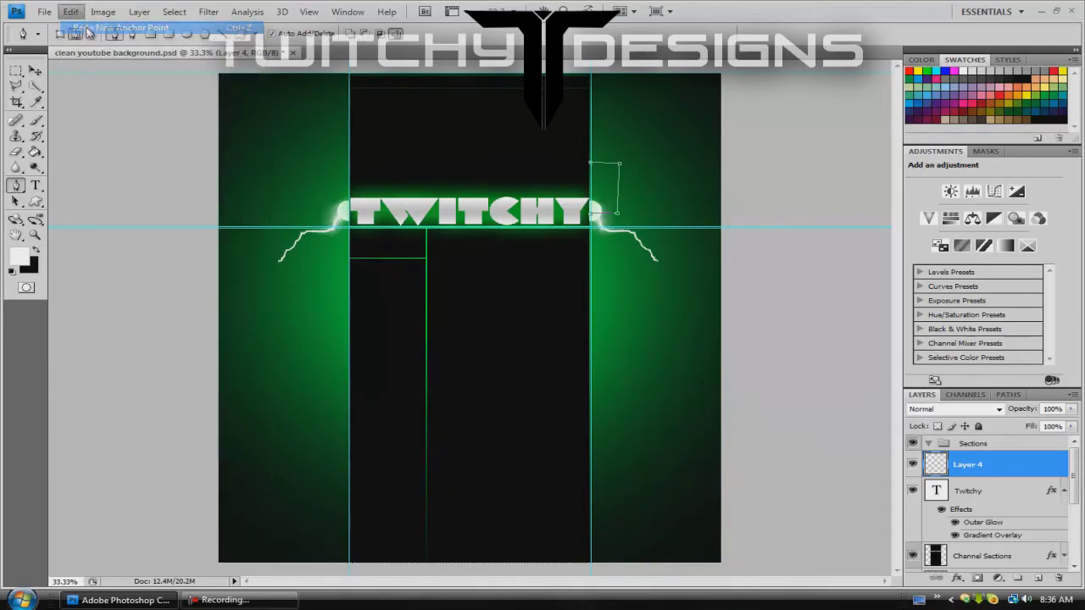
# Remove stray anchors and add a higher one to refine the small path
pyautogui.click(71, 12)
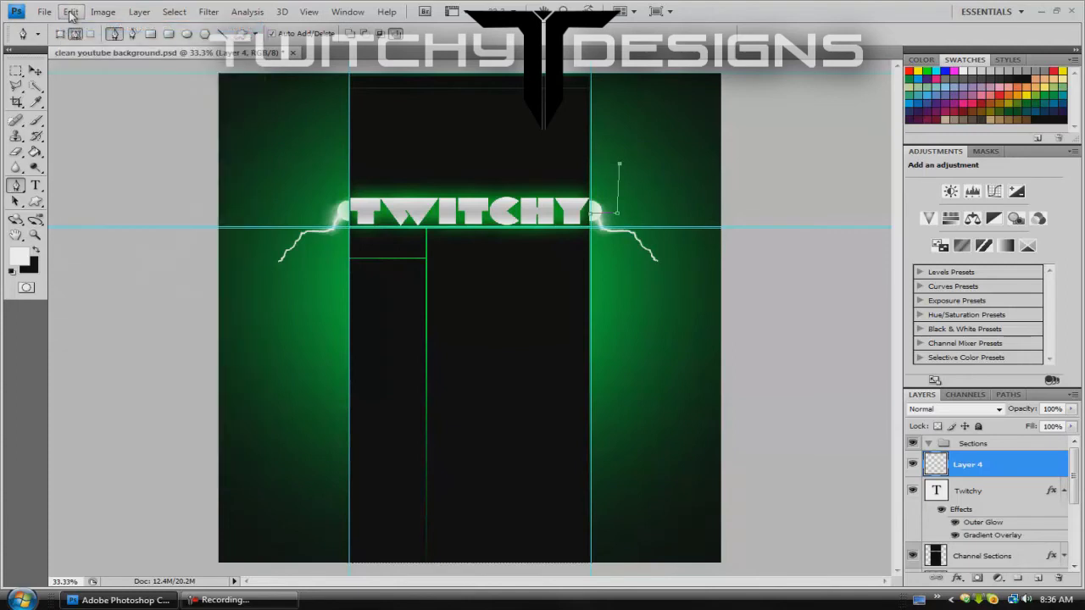
pyautogui.click(71, 12)
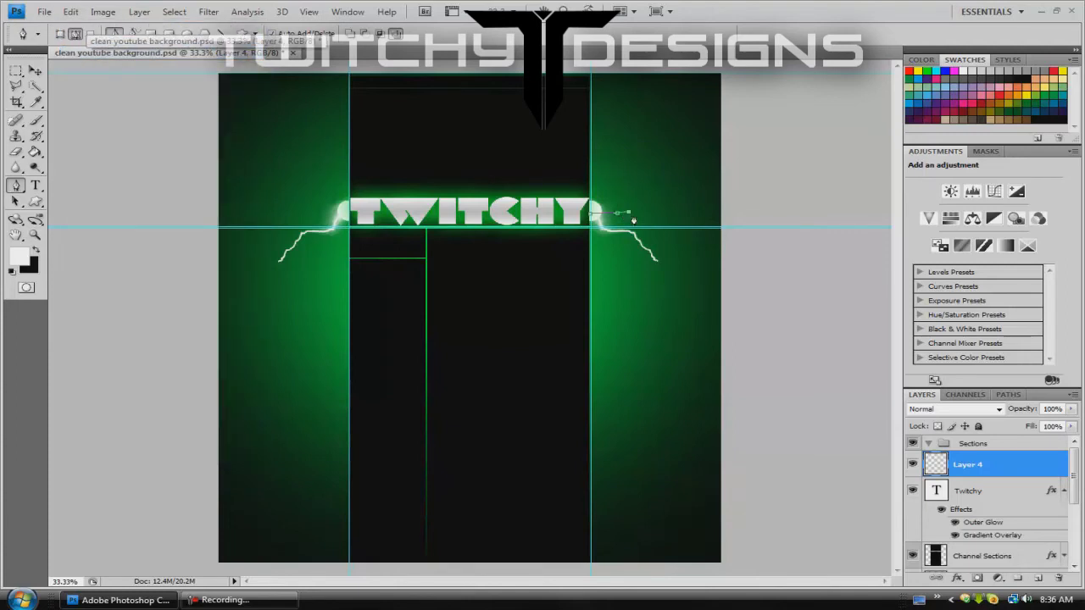
pyautogui.click(72, 12)
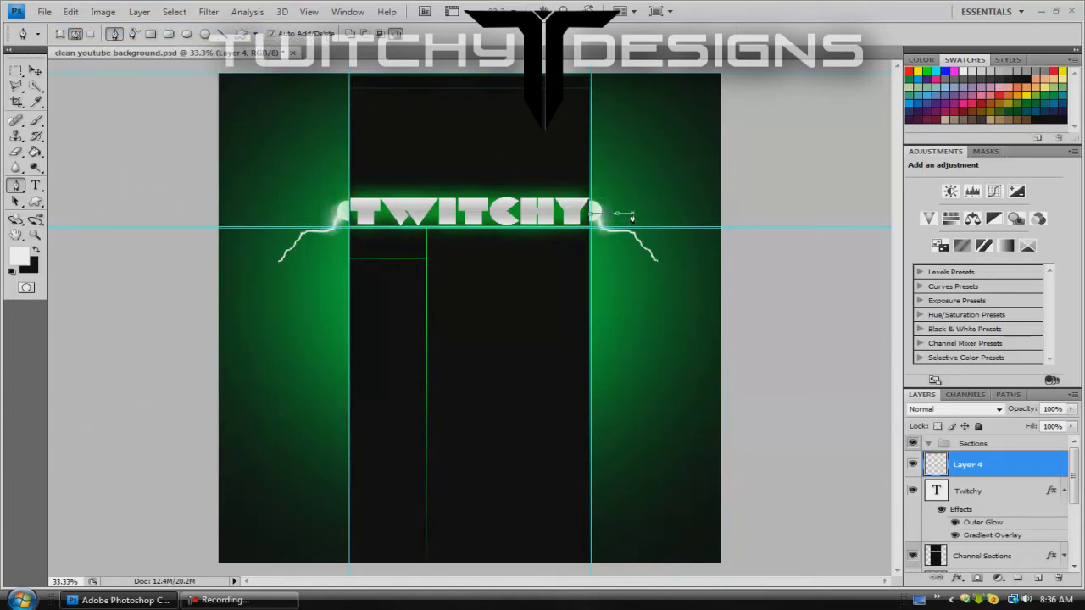
pyautogui.click(632, 161)
pyautogui.click(71, 12)
pyautogui.click(93, 28)
pyautogui.click(71, 12)
pyautogui.click(97, 28)
# Stroke the path with the brush, then undo the messy multi-line stroke
pyautogui.rightClick(633, 193)
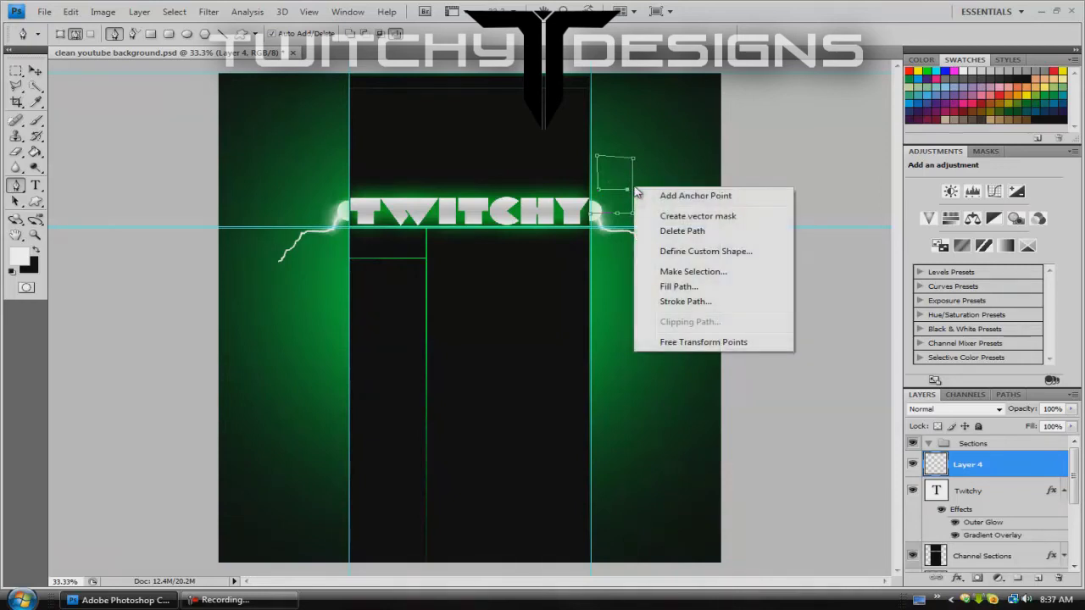
pyautogui.click(692, 302)
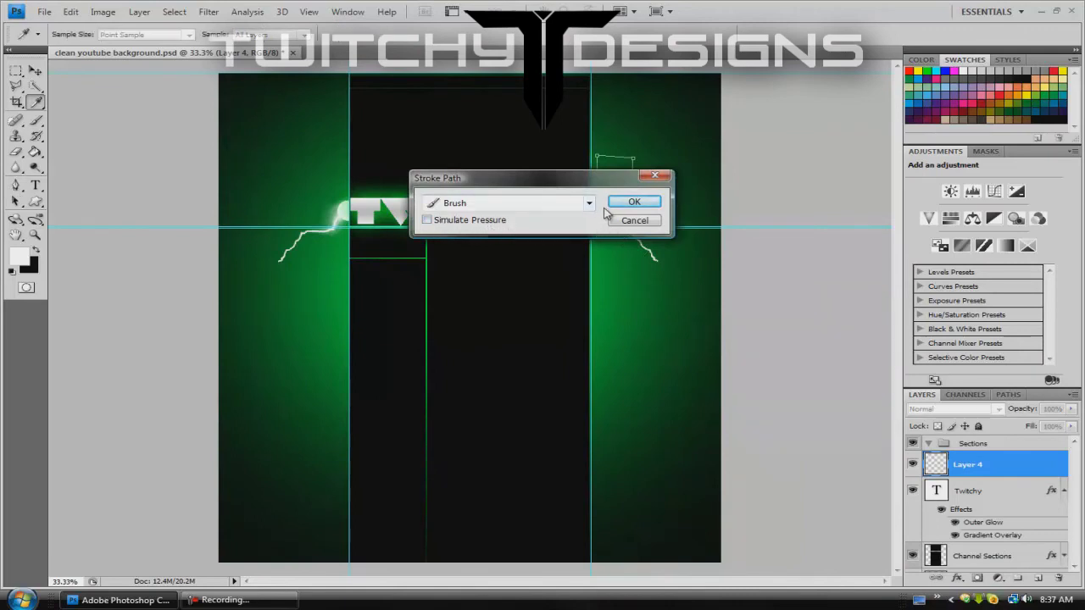
pyautogui.click(636, 203)
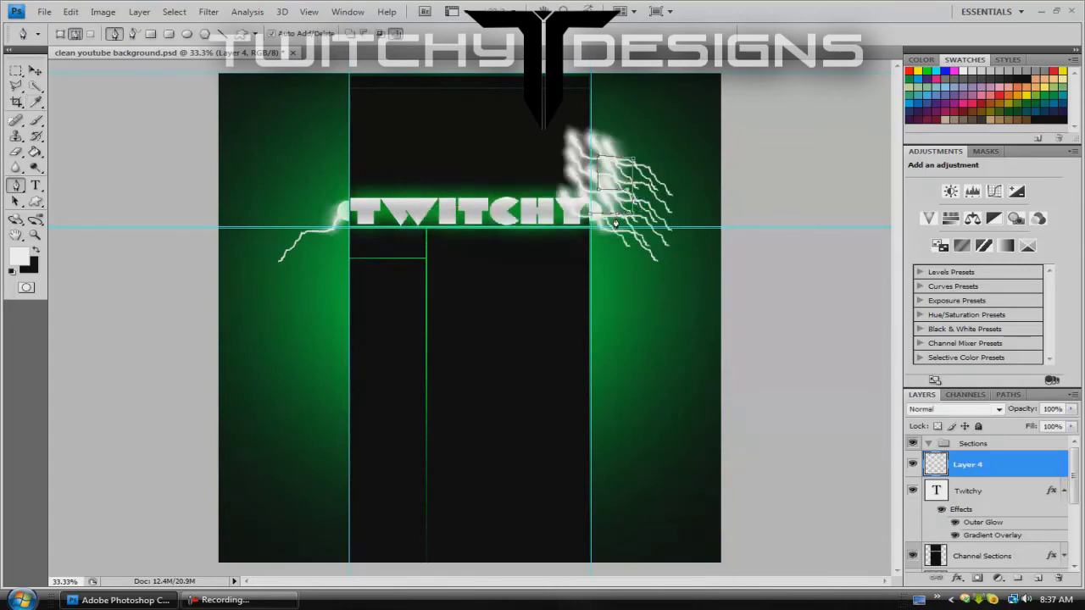
pyautogui.click(45, 12)
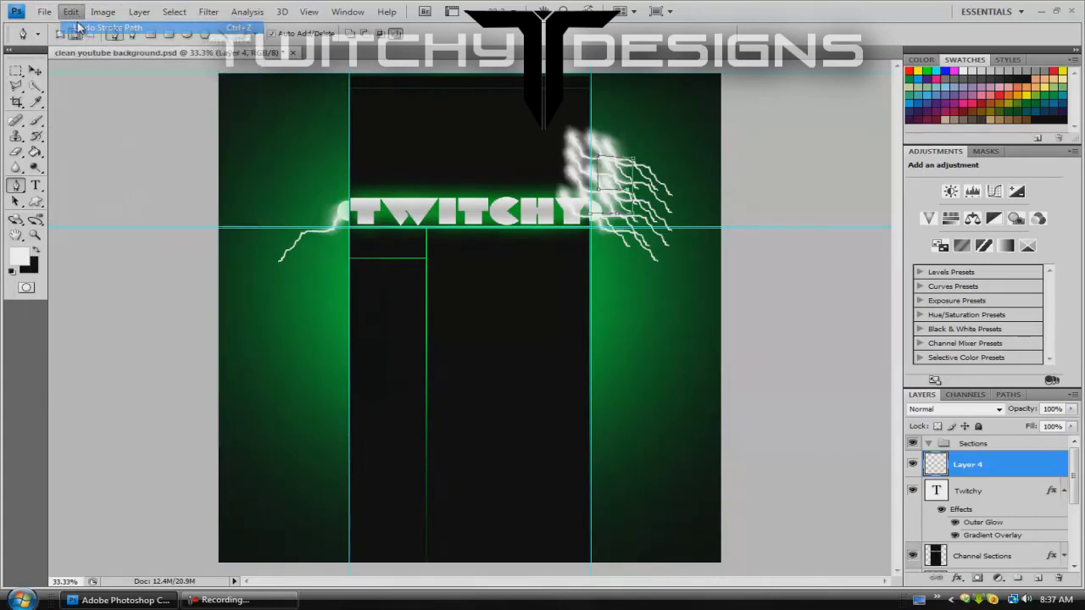
pyautogui.click(77, 27)
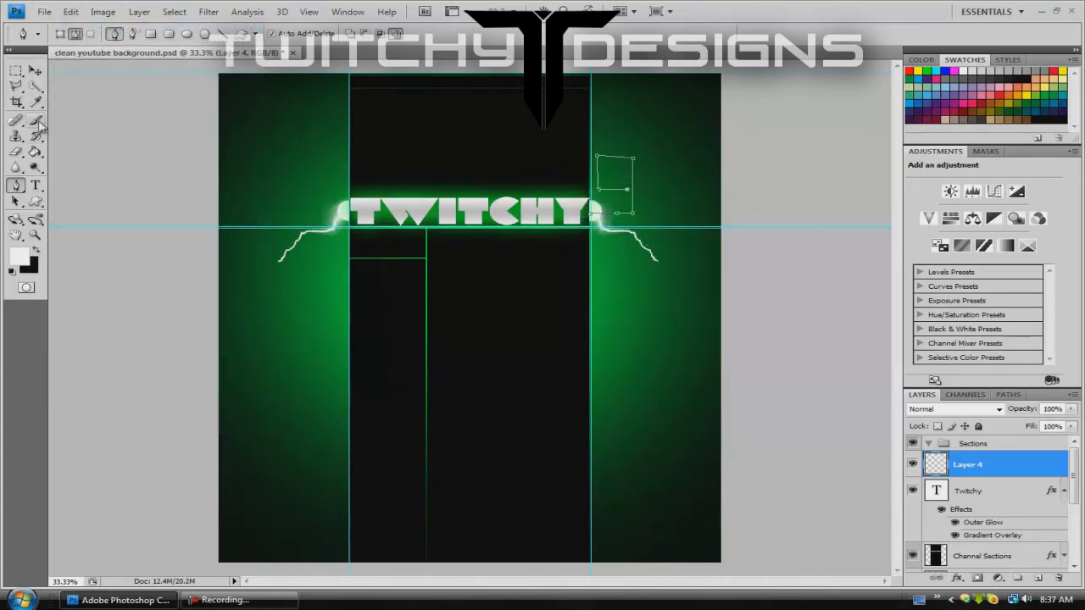
# Choose the 3 px hard round brush from the Brush preset picker
pyautogui.click(36, 122)
pyautogui.click(103, 34)
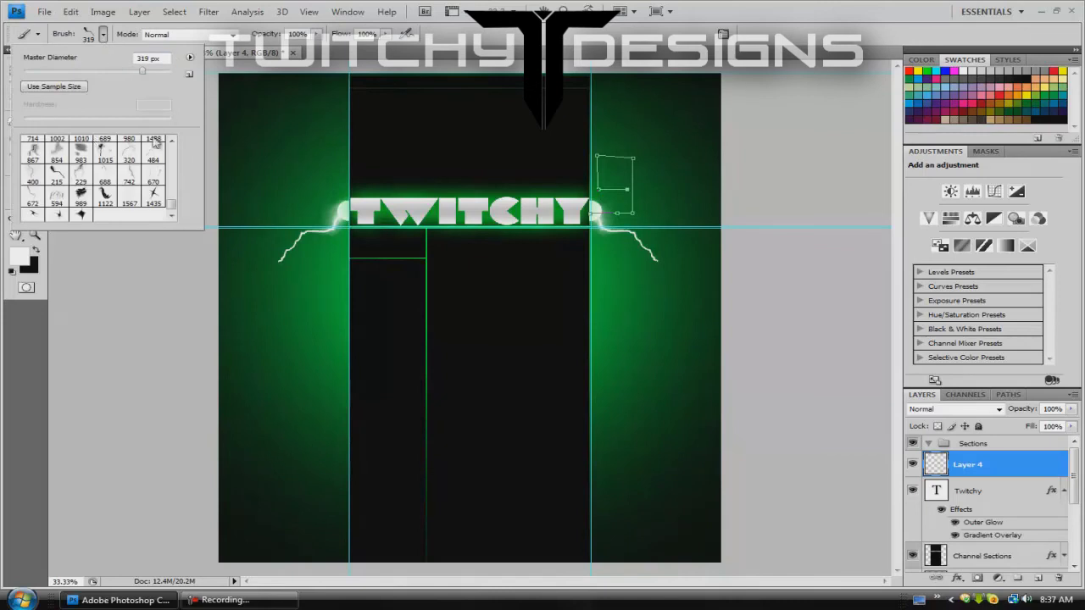
pyautogui.scroll(-3, 155, 149)
pyautogui.scroll(-3, 156, 161)
pyautogui.scroll(-3, 157, 174)
pyautogui.scroll(-3, 158, 188)
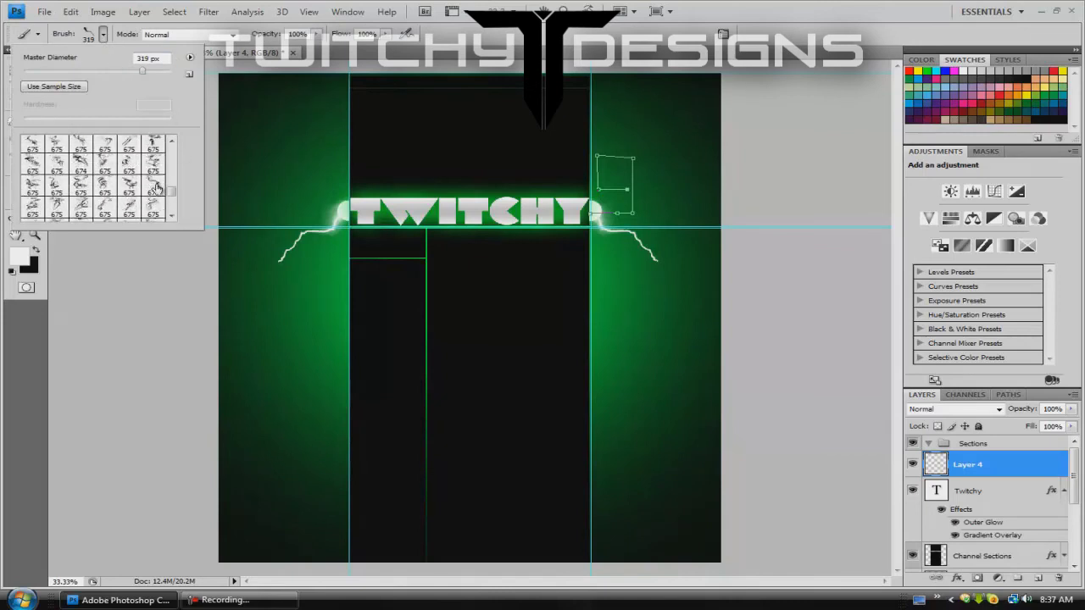
pyautogui.moveTo(170, 194); pyautogui.dragTo(171, 143)
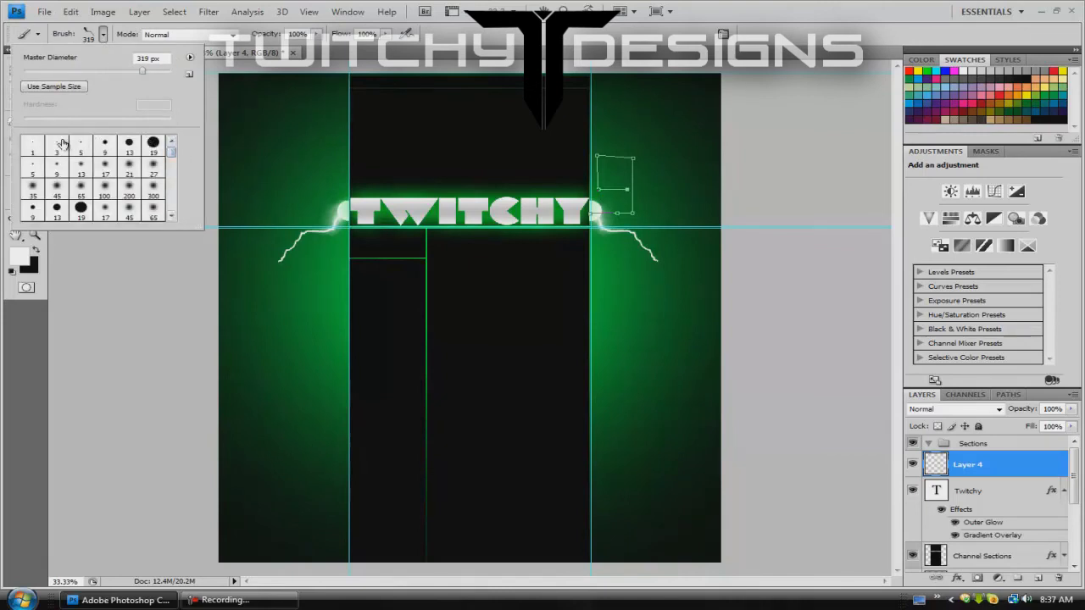
pyautogui.click(62, 142)
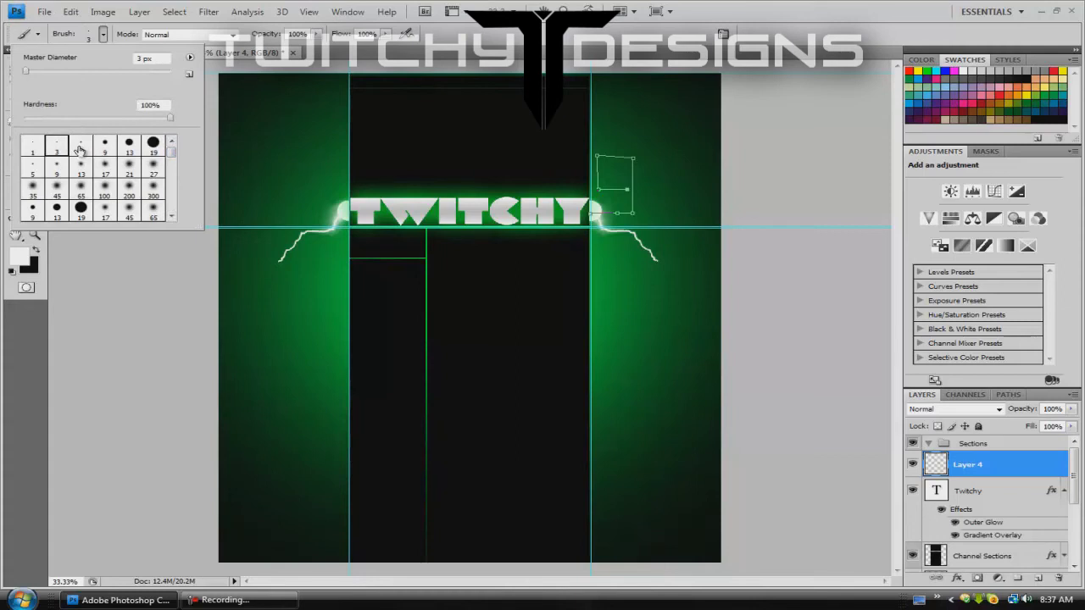
pyautogui.click(12, 349)
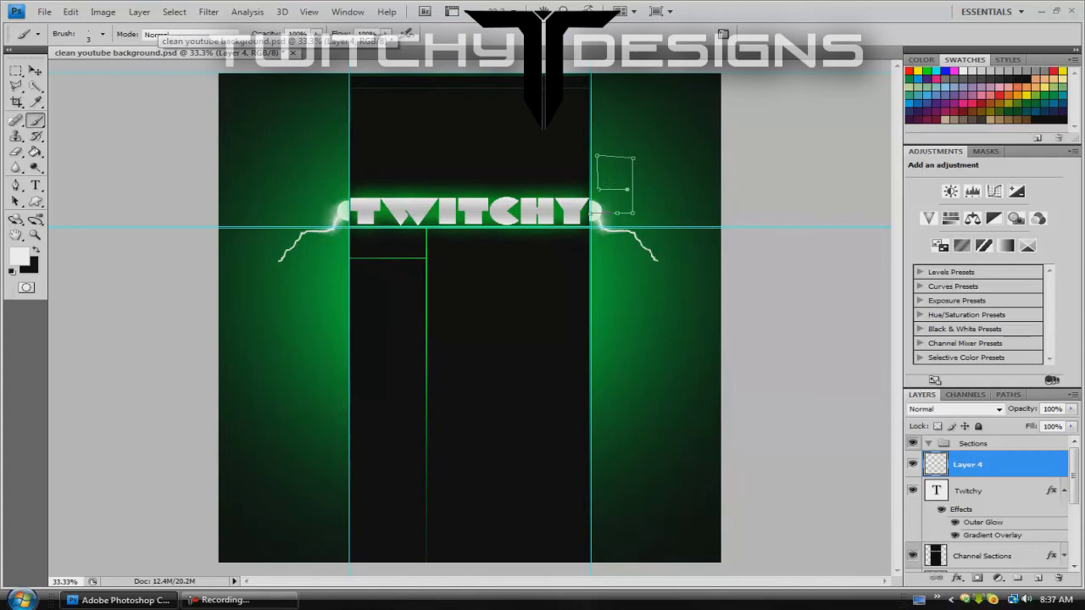
# Undo the last action and check the brush settings on the canvas
pyautogui.hotkey('ctrl', 'z')
pyautogui.rightClick(607, 197)
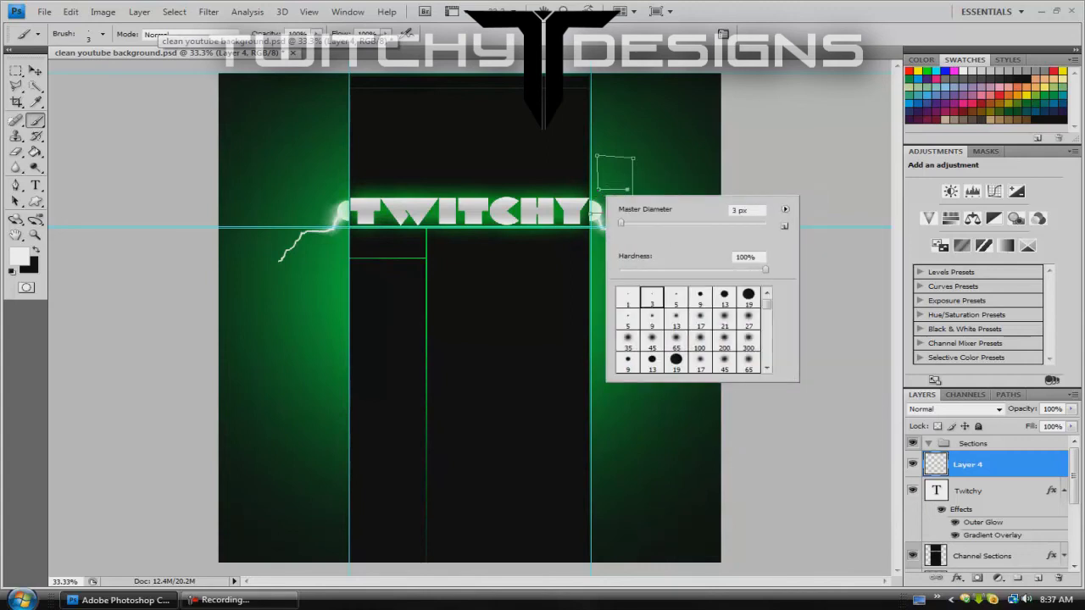
pyautogui.click(36, 71)
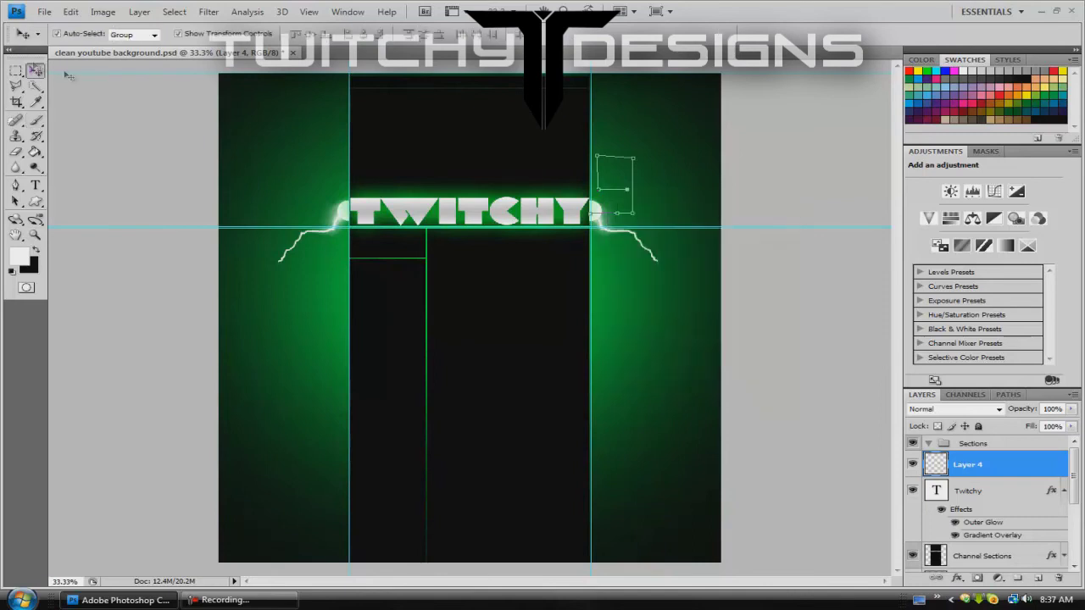
# Dismiss the stray layer menus and select the Pen tool
pyautogui.rightClick(615, 197)
pyautogui.click(631, 178)
pyautogui.rightClick(632, 178)
pyautogui.click(17, 195)
pyautogui.click(17, 187)
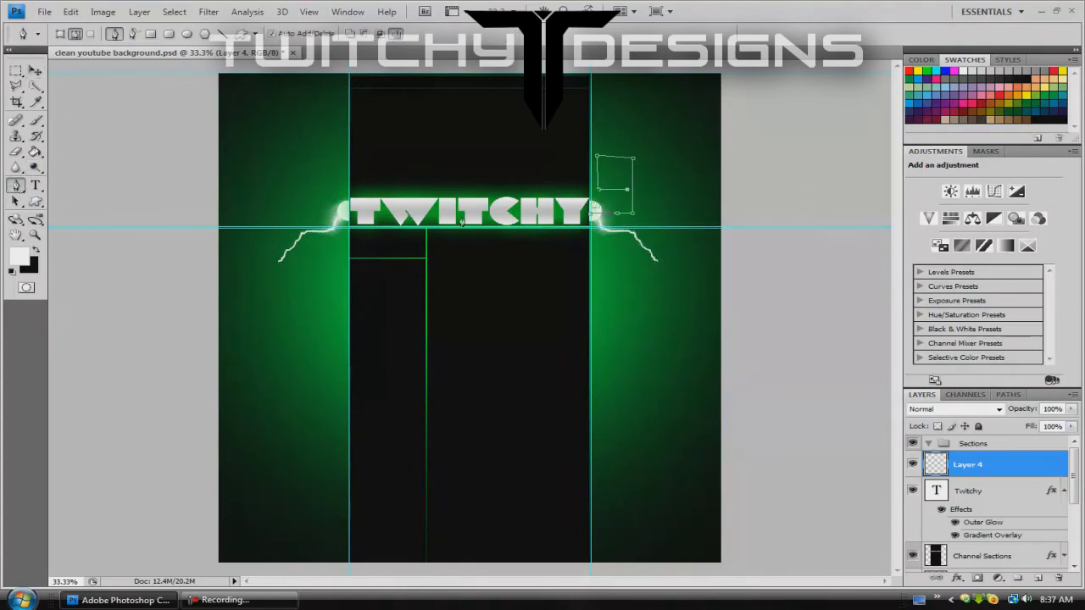
# Stroke the right lightning path with the brush, then delete the path outline
pyautogui.rightClick(634, 193)
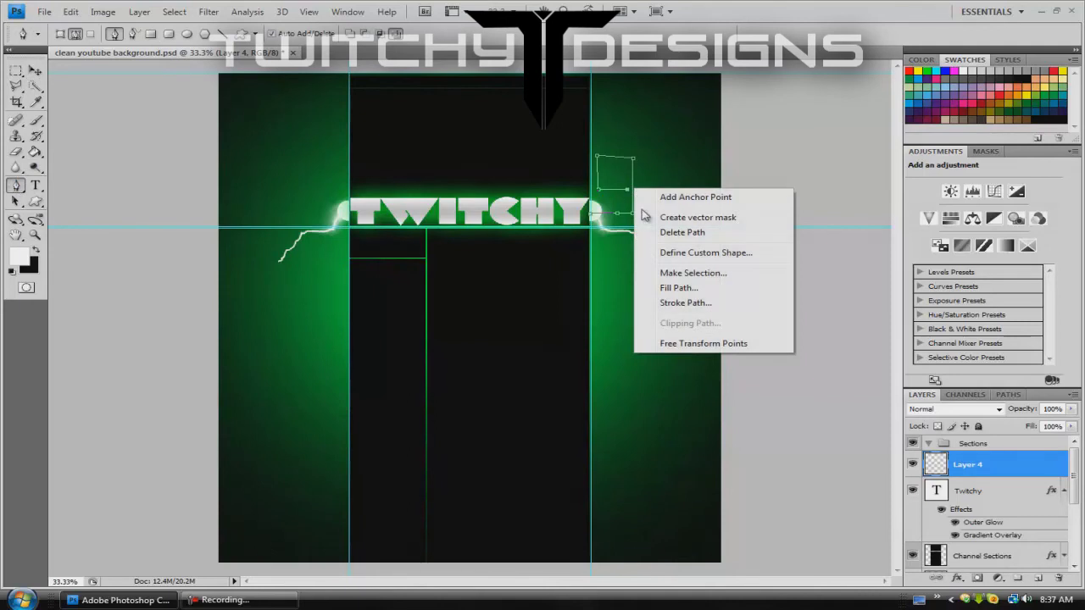
pyautogui.click(695, 303)
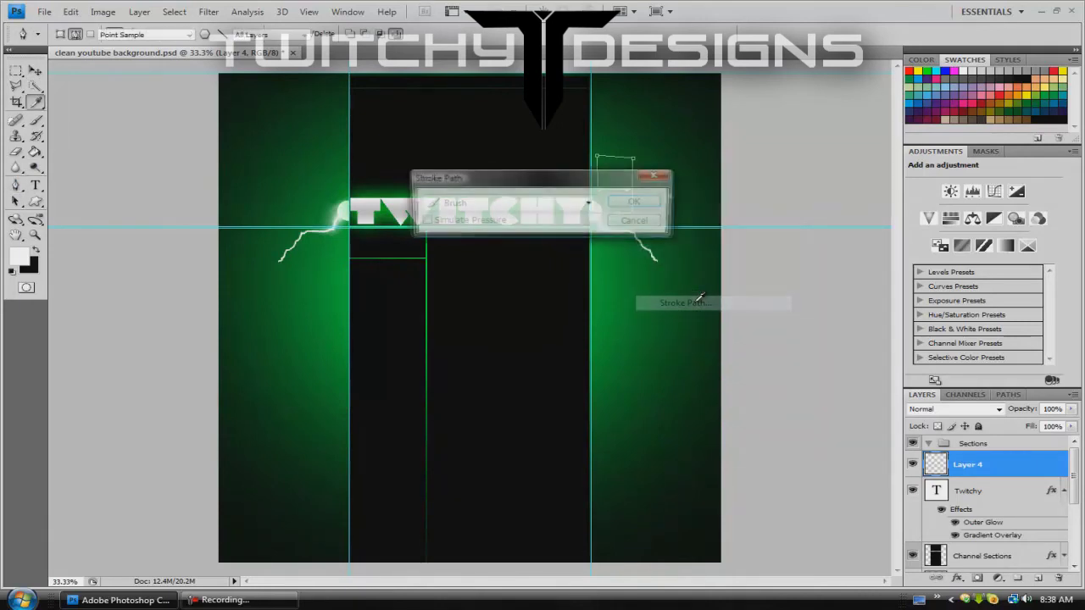
pyautogui.click(632, 205)
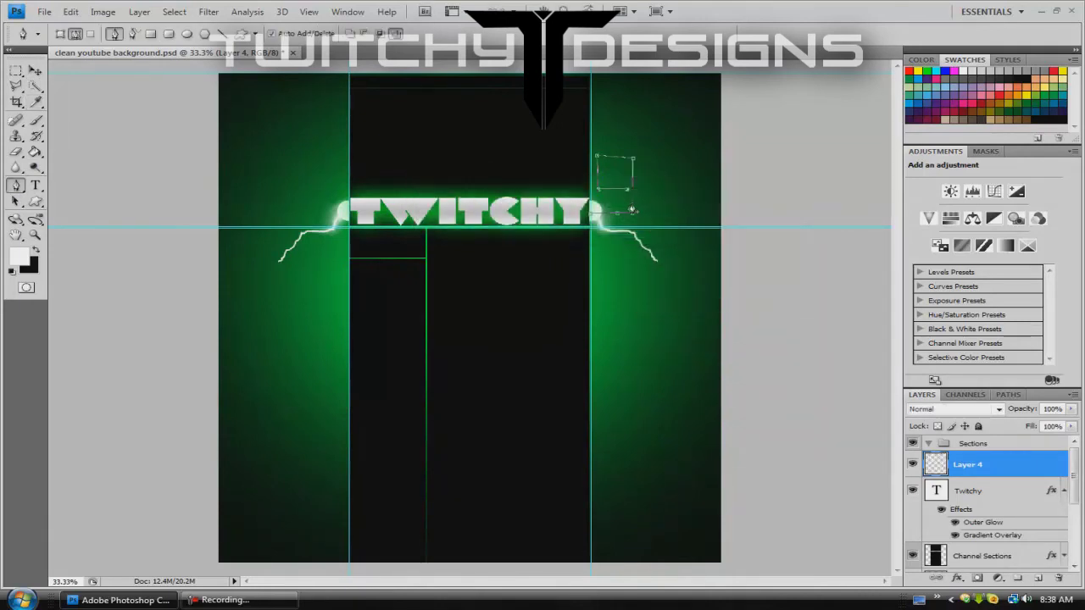
pyautogui.rightClick(633, 209)
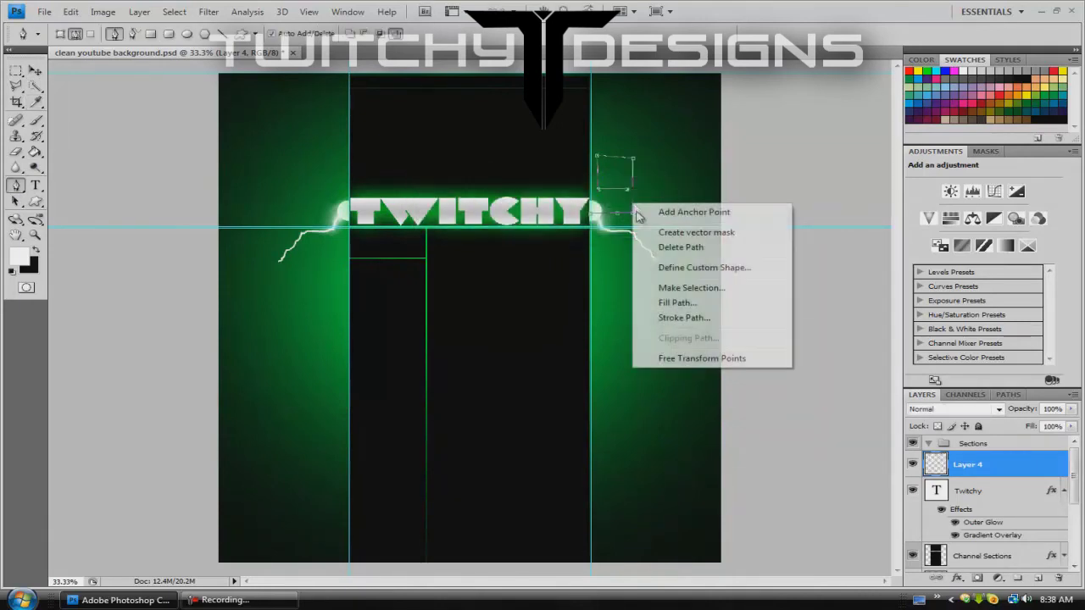
pyautogui.click(665, 248)
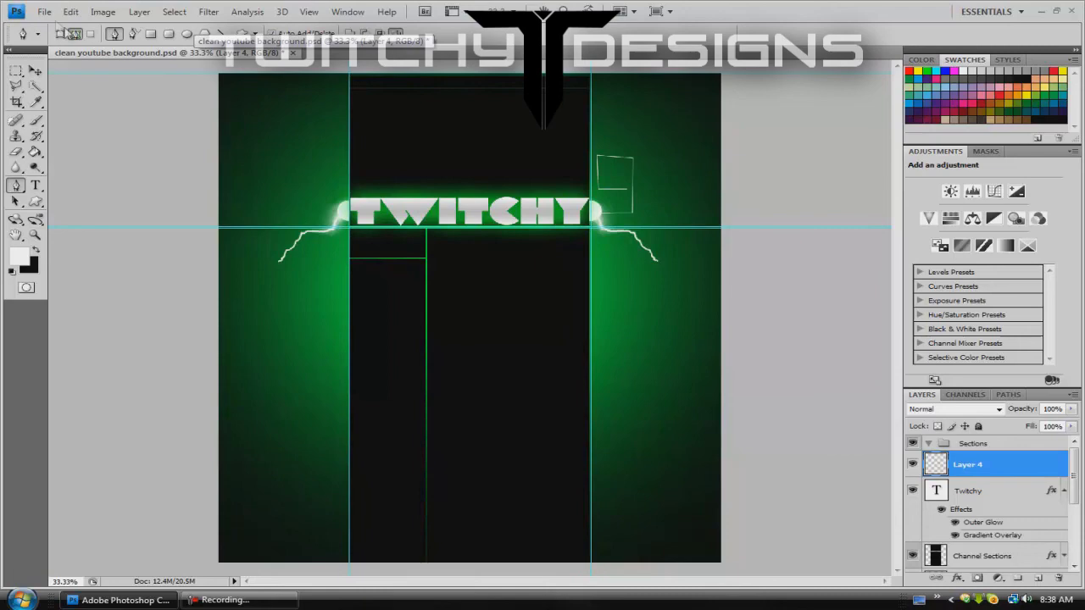
pyautogui.click(44, 12)
# Open the 't logo' image from the Pictures folder
pyautogui.click(61, 41)
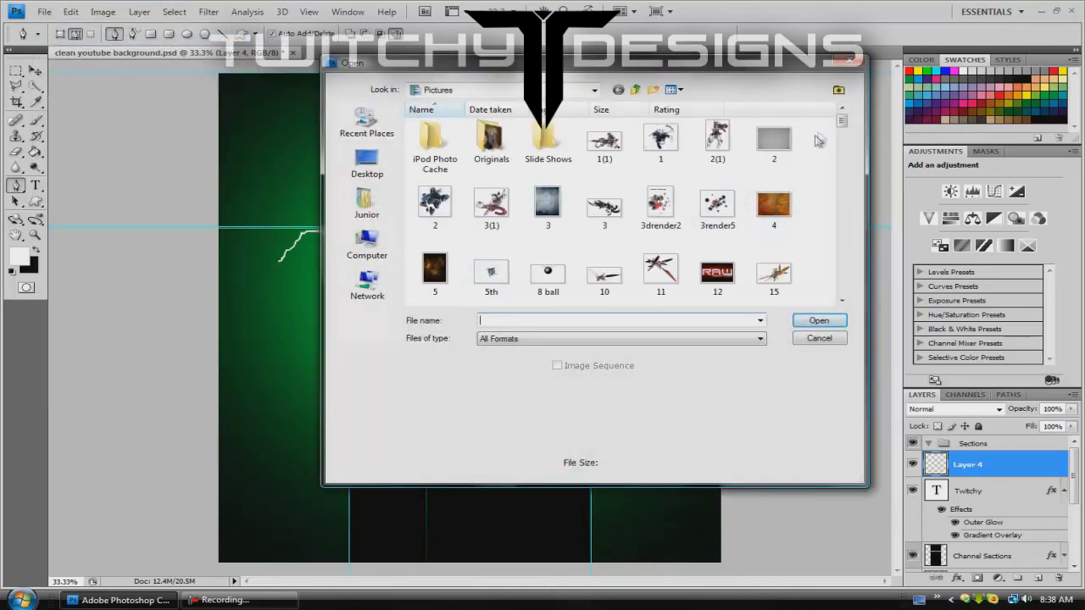
pyautogui.moveTo(842, 123); pyautogui.dragTo(856, 283)
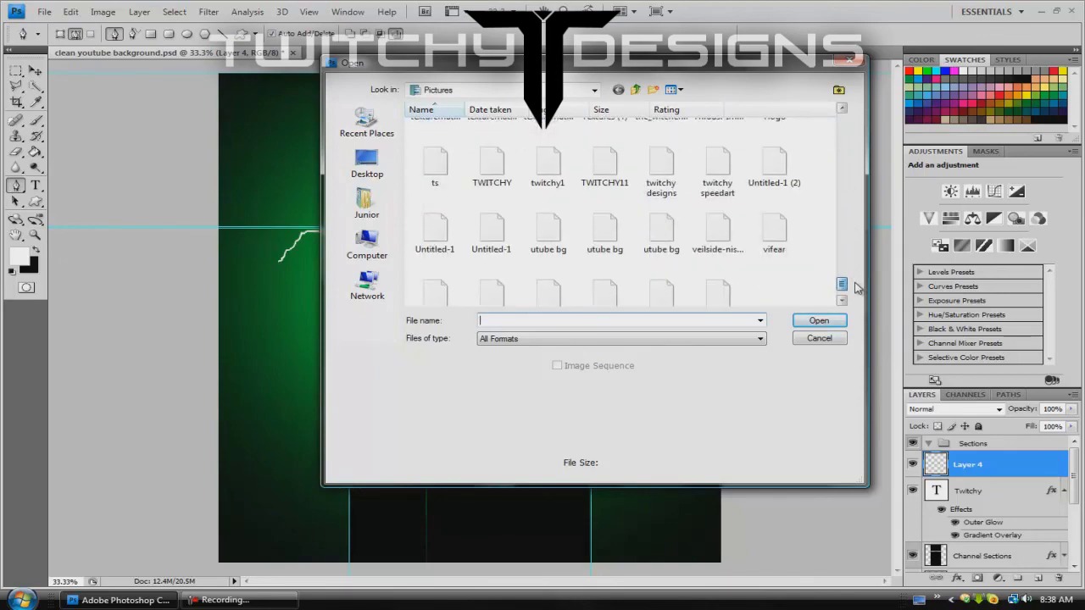
pyautogui.moveTo(856, 282); pyautogui.dragTo(852, 266)
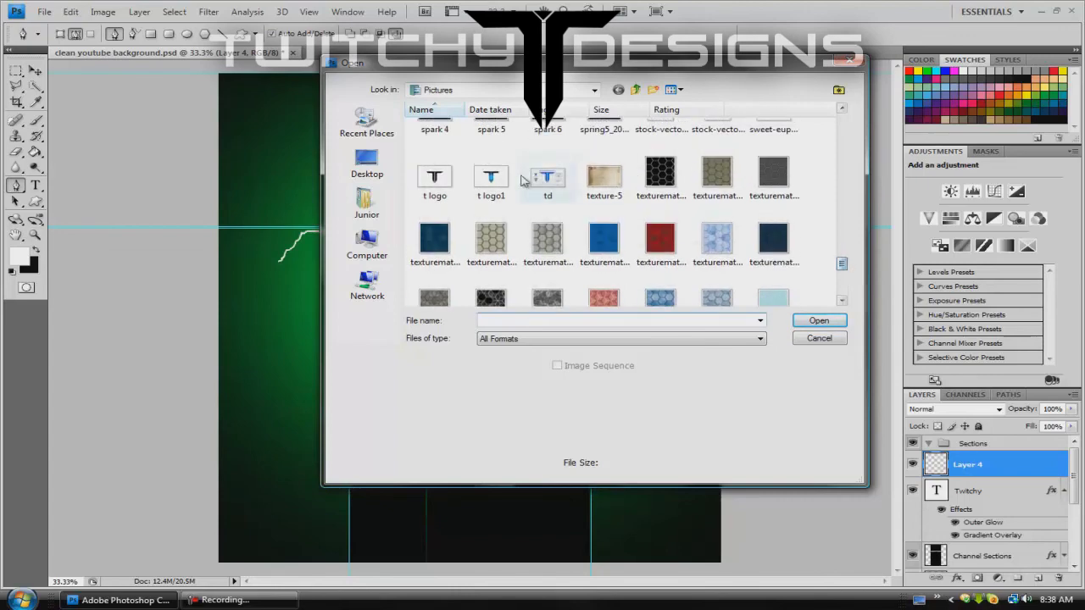
pyautogui.click(441, 180)
pyautogui.click(809, 320)
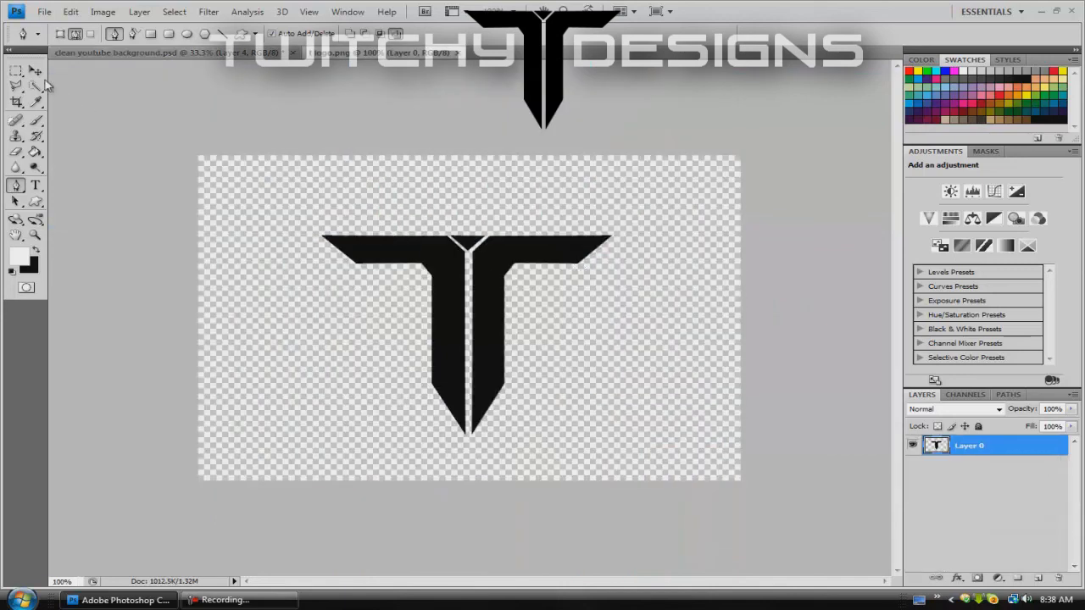
# Drag the T logo onto the youtube background and begin shrinking it above the text
pyautogui.click(35, 71)
pyautogui.moveTo(378, 267)
pyautogui.mouseDown()
pyautogui.moveTo(297, 195)
pyautogui.moveTo(201, 53)
pyautogui.mouseUp()
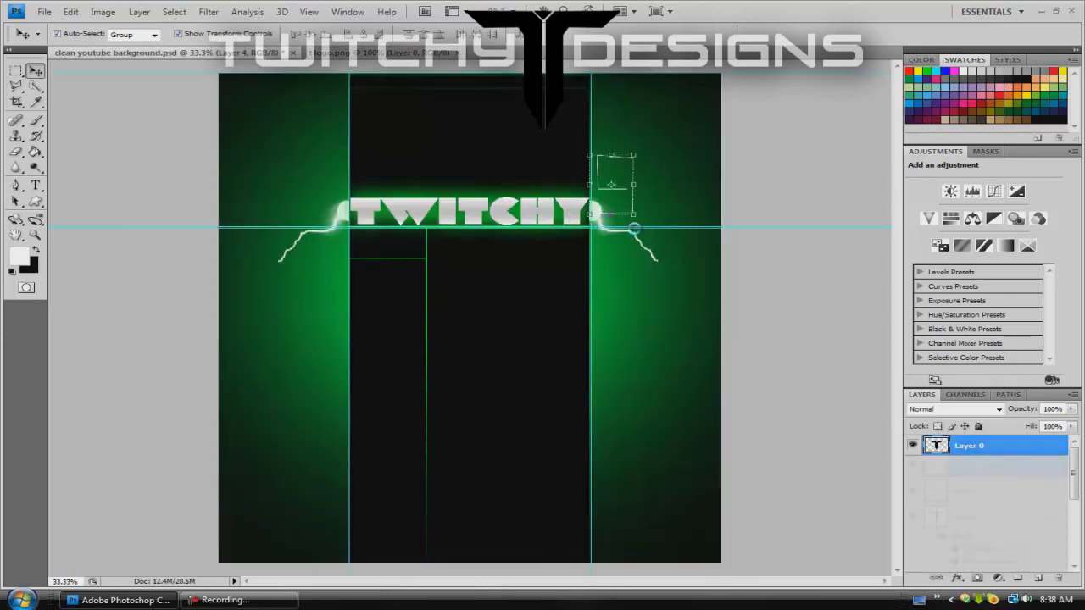
pyautogui.moveTo(201, 53); pyautogui.dragTo(659, 264)
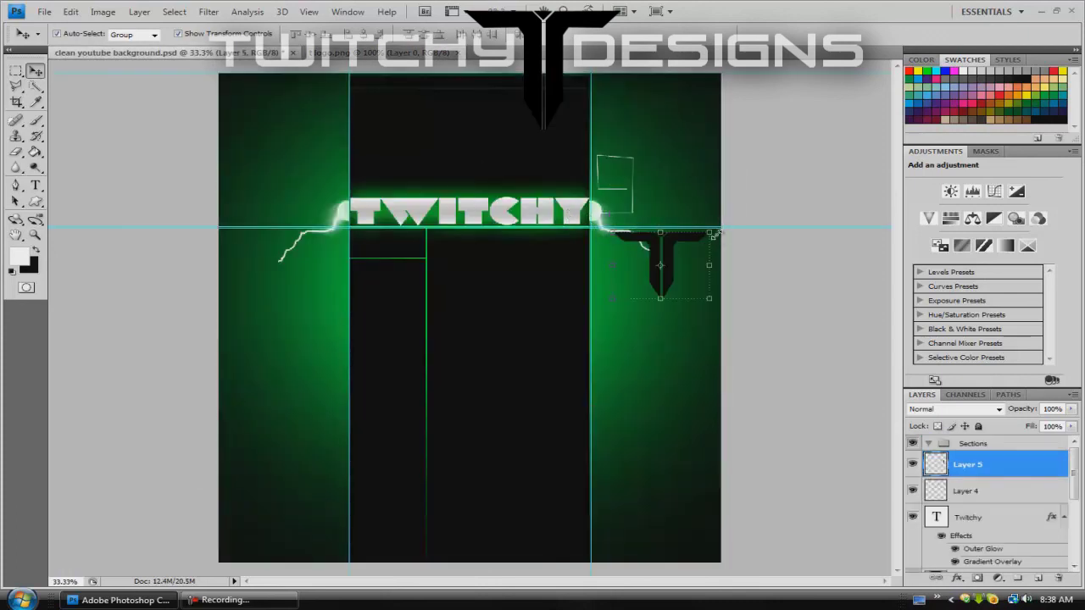
pyautogui.moveTo(708, 232)
pyautogui.mouseDown()
pyautogui.moveTo(624, 276)
pyautogui.moveTo(633, 288)
pyautogui.moveTo(621, 171)
pyautogui.mouseUp()
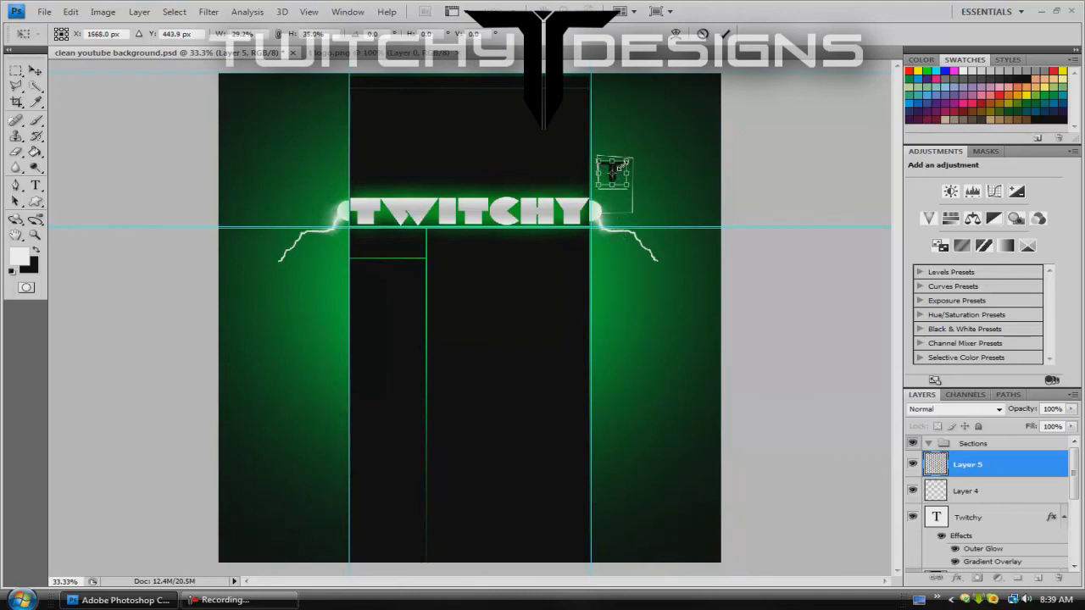
# Nudge the scaled T logo into the box above TWITCHY's right end and apply the resize
pyautogui.moveTo(614, 170); pyautogui.dragTo(618, 166)
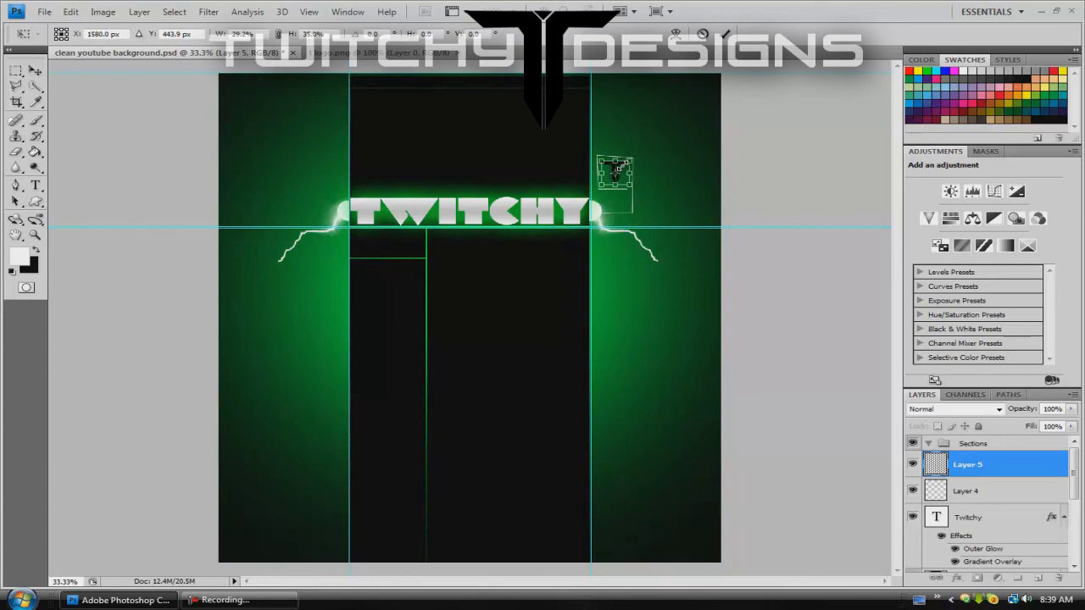
pyautogui.click(38, 72)
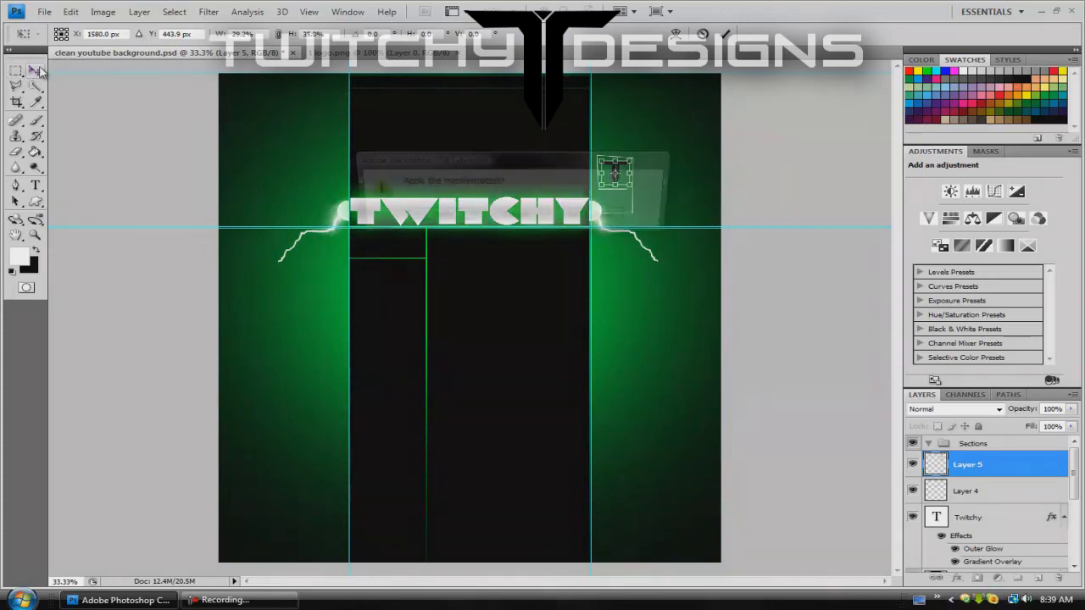
pyautogui.click(418, 217)
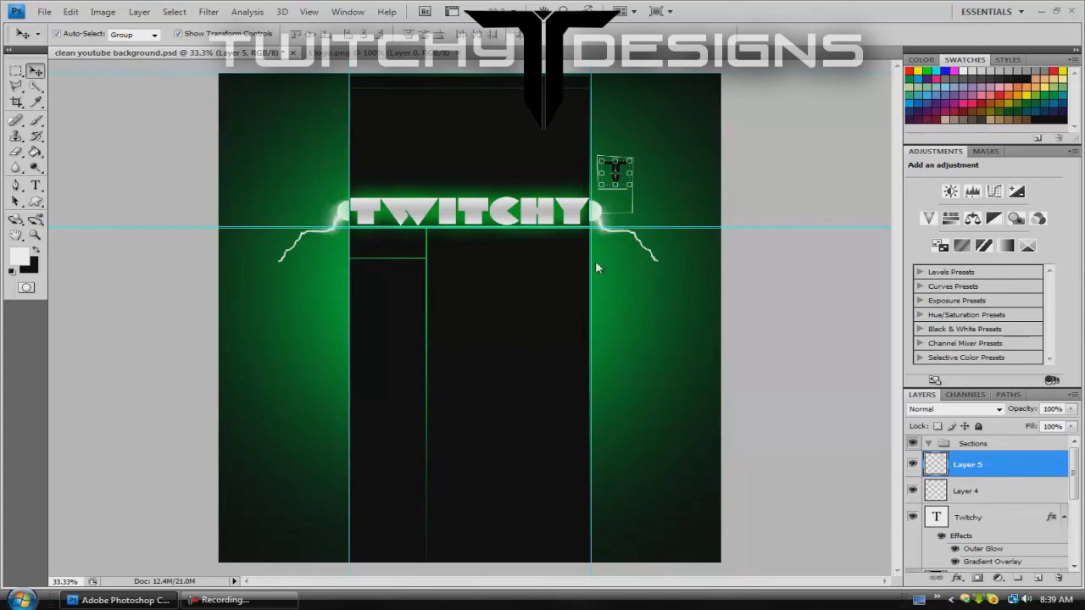
# Select Layer 4 in the Layers panel, leaving the T logo layer
pyautogui.click(967, 493)
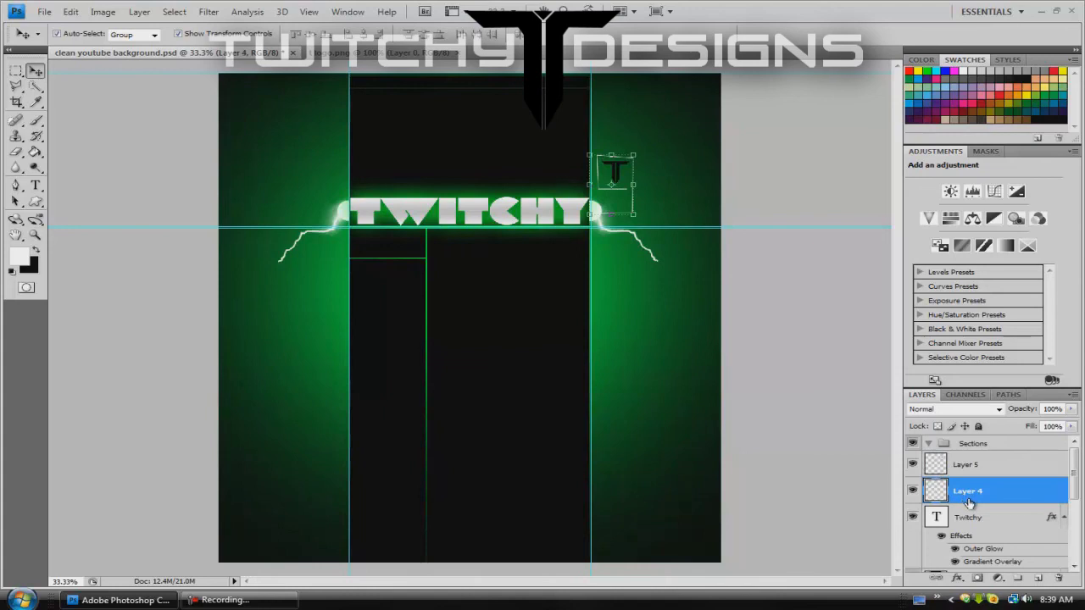